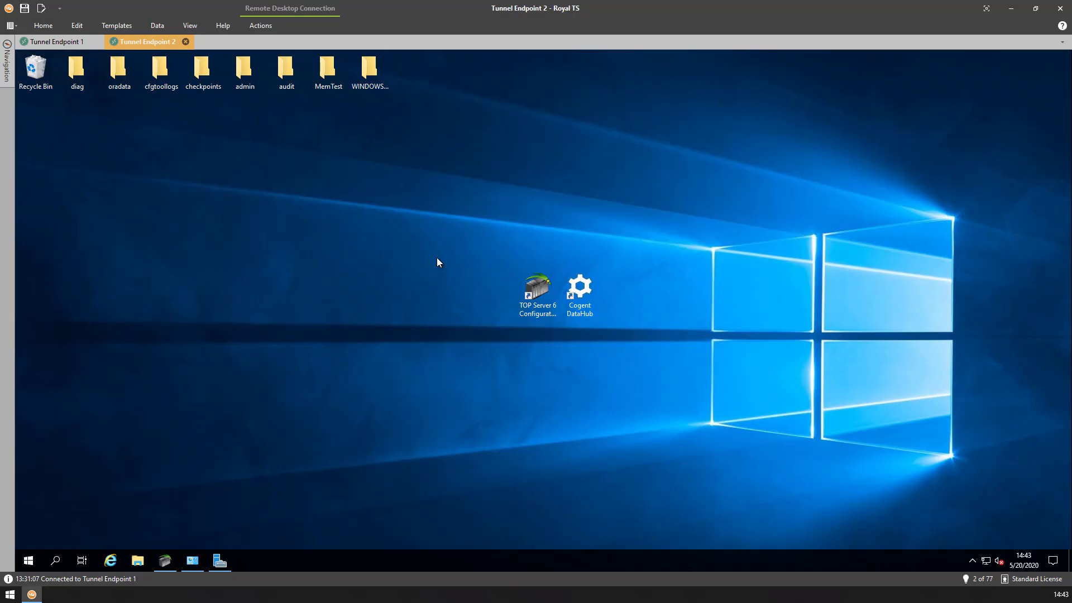
Check the workgroup or domain membership of Tunnel Endpoint 2 and Tunnel Endpoint 1 in each machine's Server Manager
left_click(220, 561)
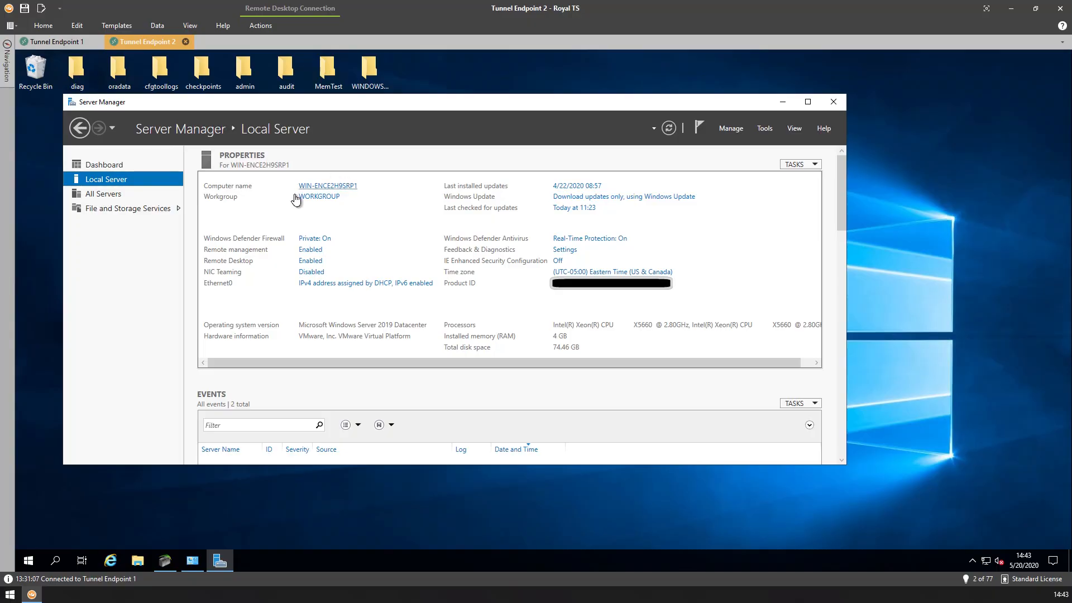
left_click(69, 42)
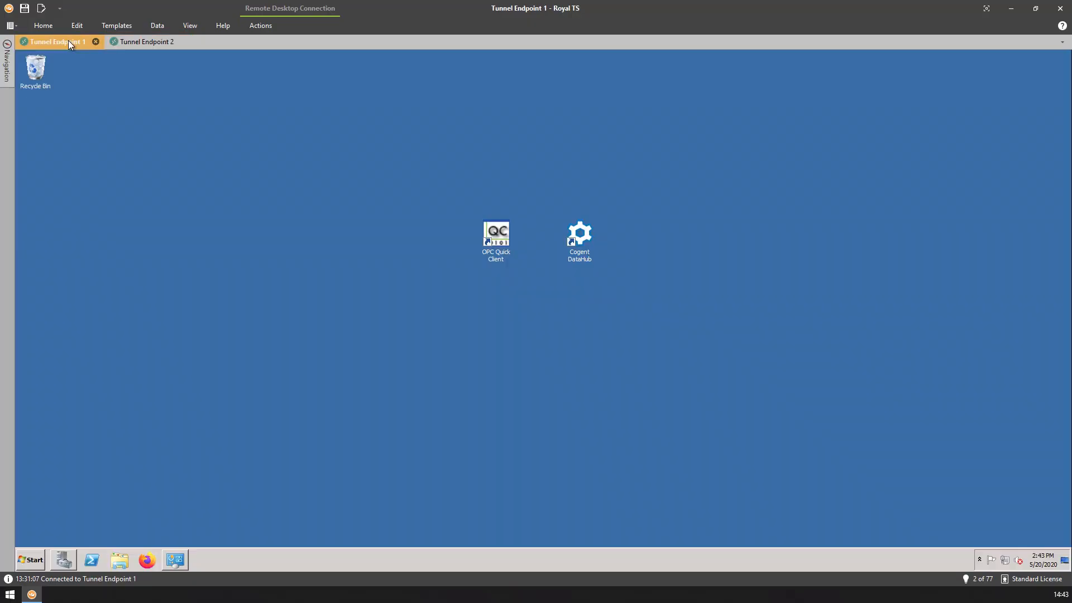
left_click(64, 560)
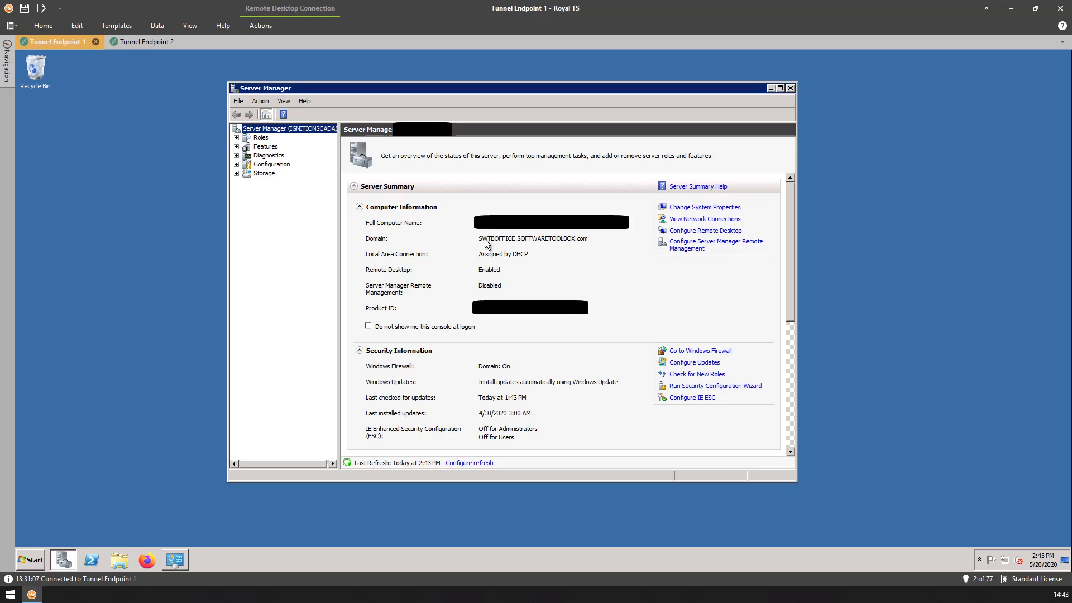
left_click(771, 89)
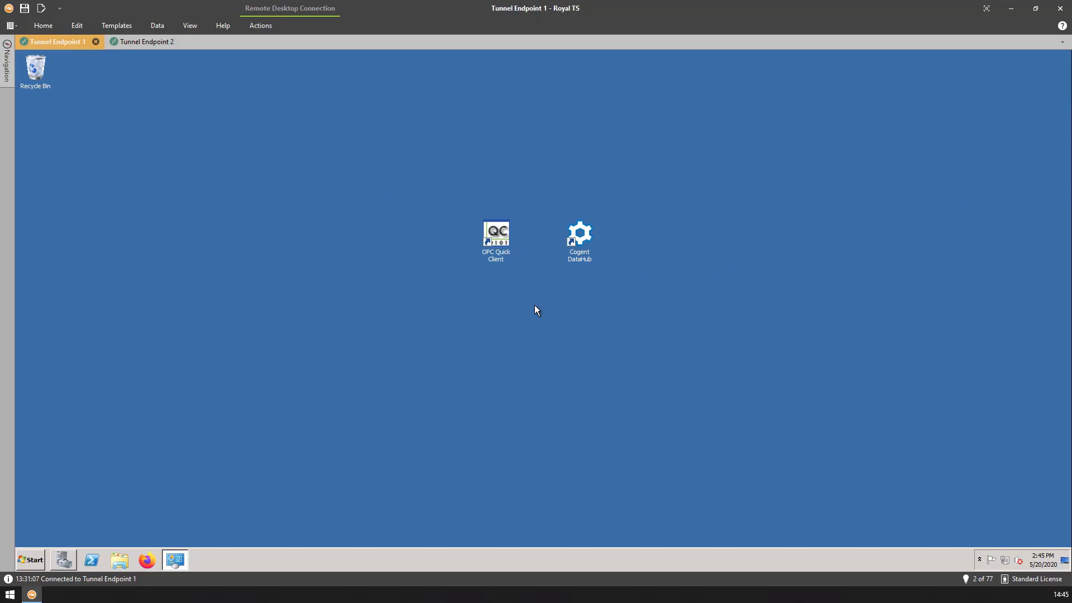
Start OPC Quick Client on Tunnel Endpoint 1 and try to connect to SWToolbox.TOPServer.V6 on remote machine 192.168.111.87
double_click(493, 256)
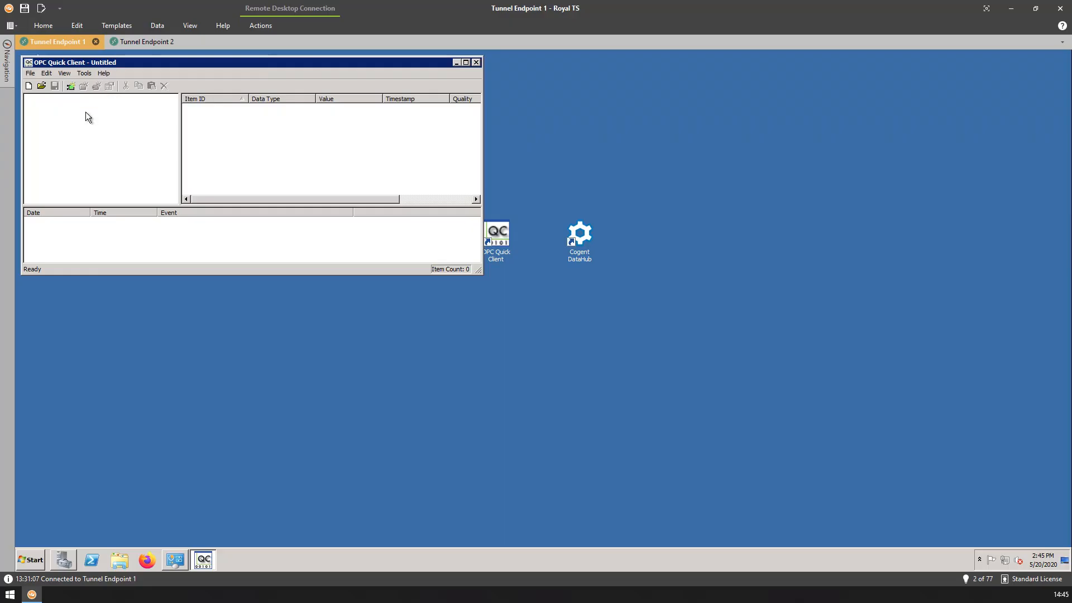
left_click(72, 87)
left_click(248, 222)
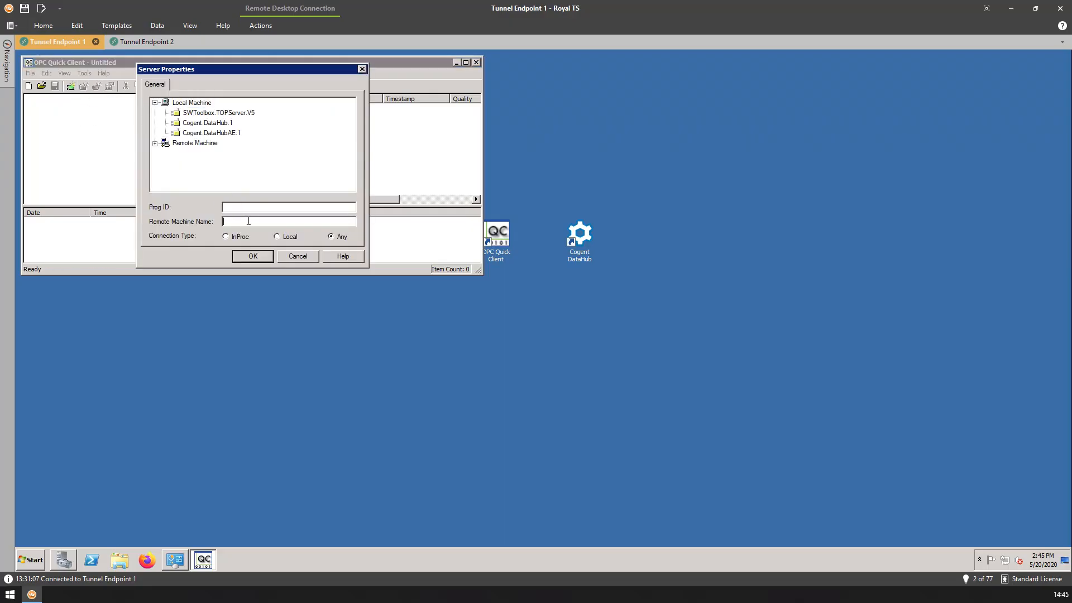
type("192.168.111.87")
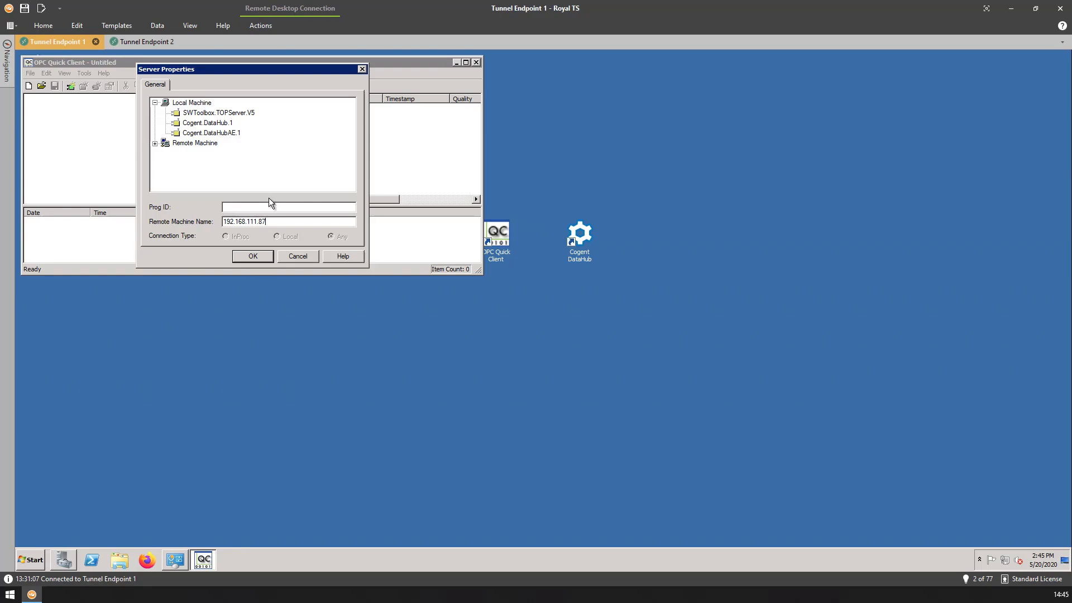
left_click(273, 207)
type("SW")
type("Toolbo")
type("x.TOPServer.V")
type("5")
left_click(263, 256)
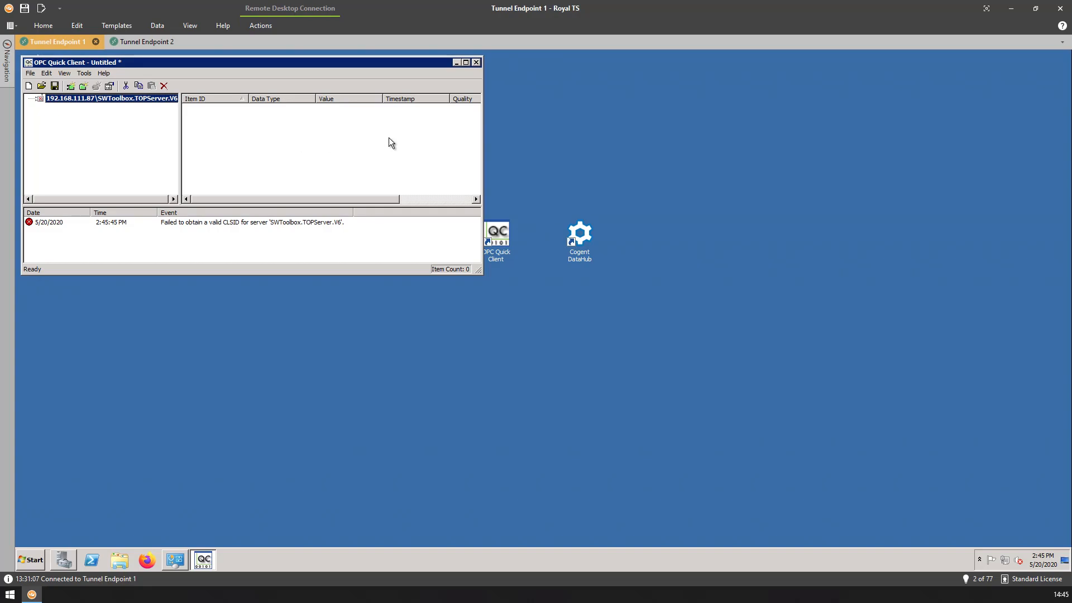
left_click(315, 221)
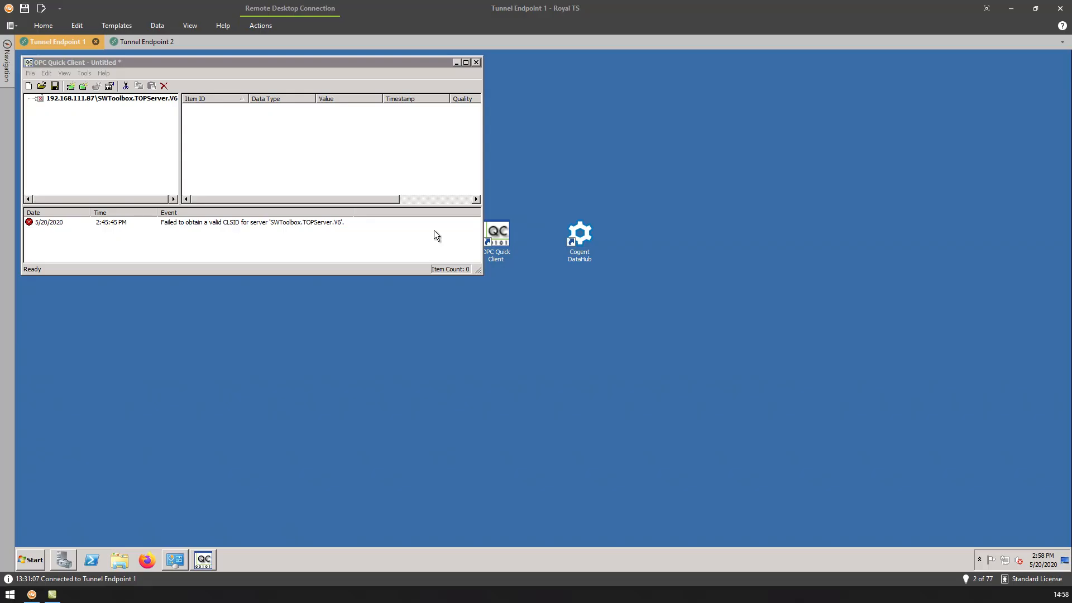
Switch to Tunnel Endpoint 2, start Cogent DataHub and open its properties window
left_click(159, 43)
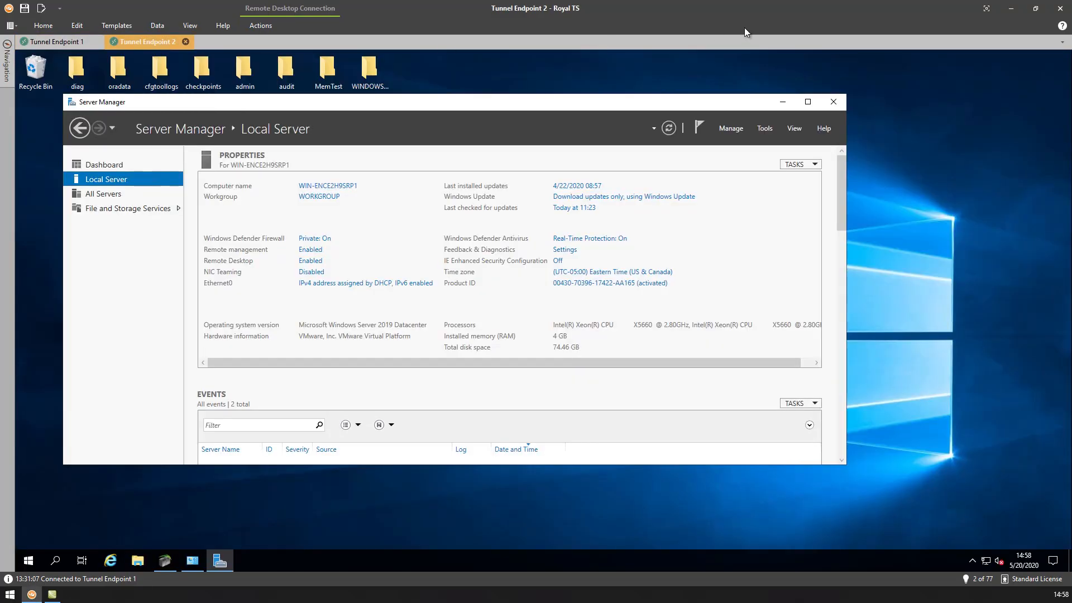
left_click(783, 103)
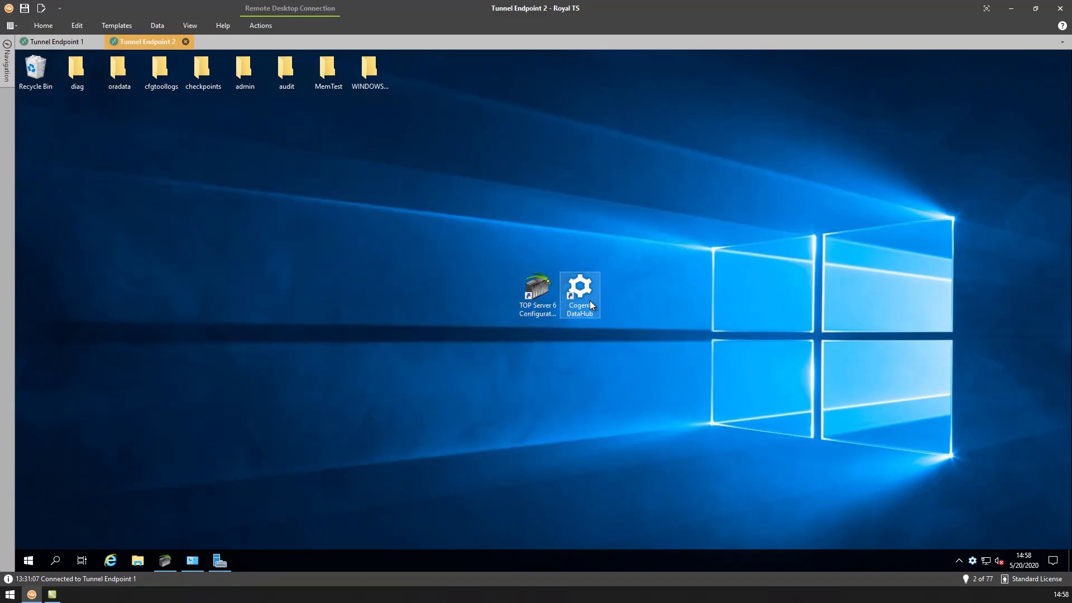
right_click(973, 562)
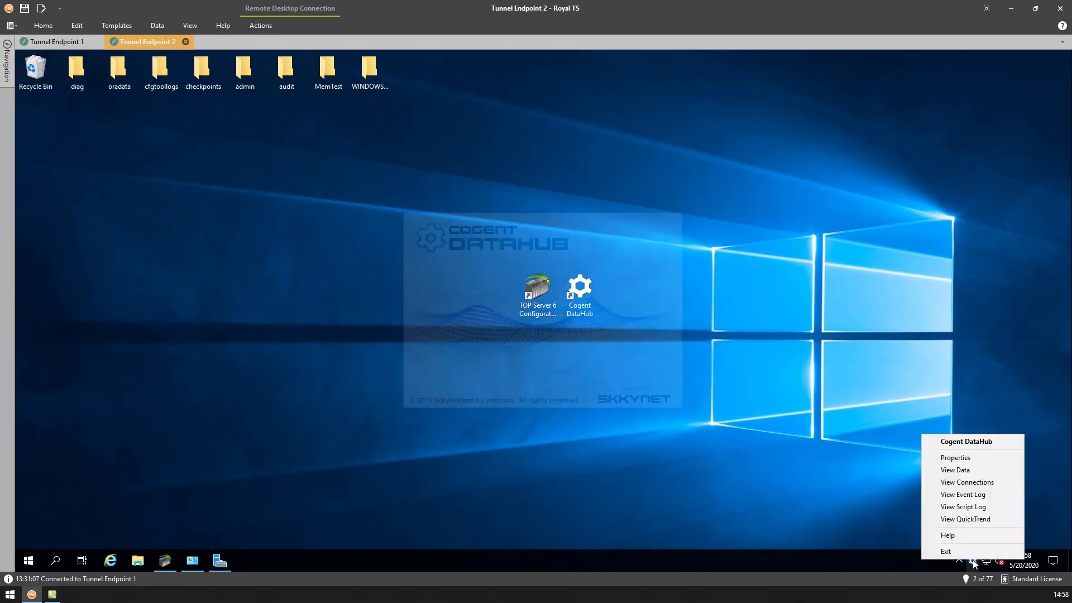
left_click(973, 441)
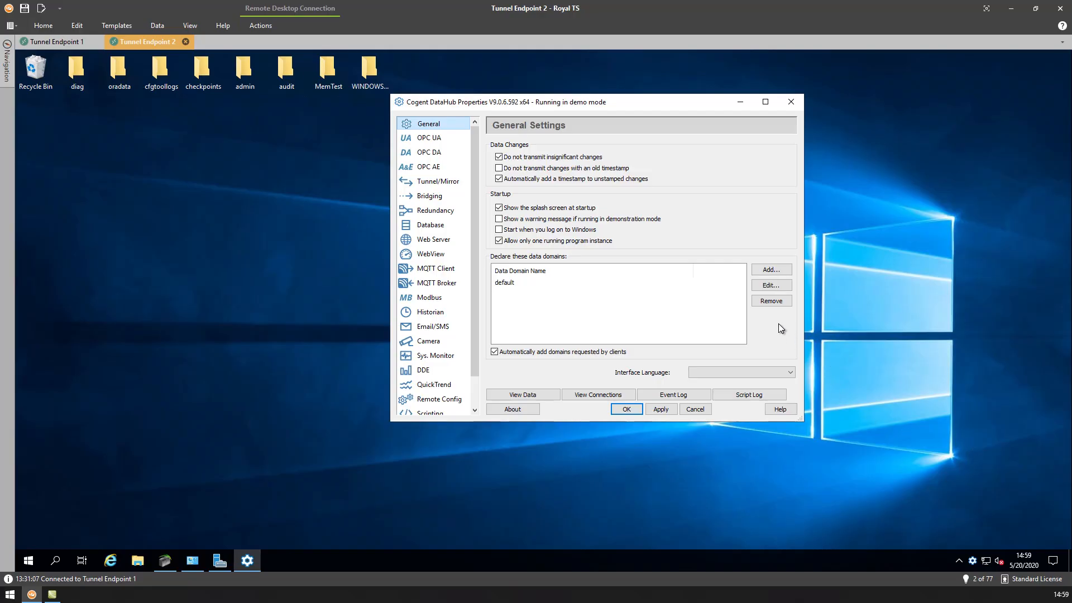
Add an OPC DA client connection to Toolbox OPC Power Server 6.8 on localhost, using the data domain MasterNode
left_click(438, 155)
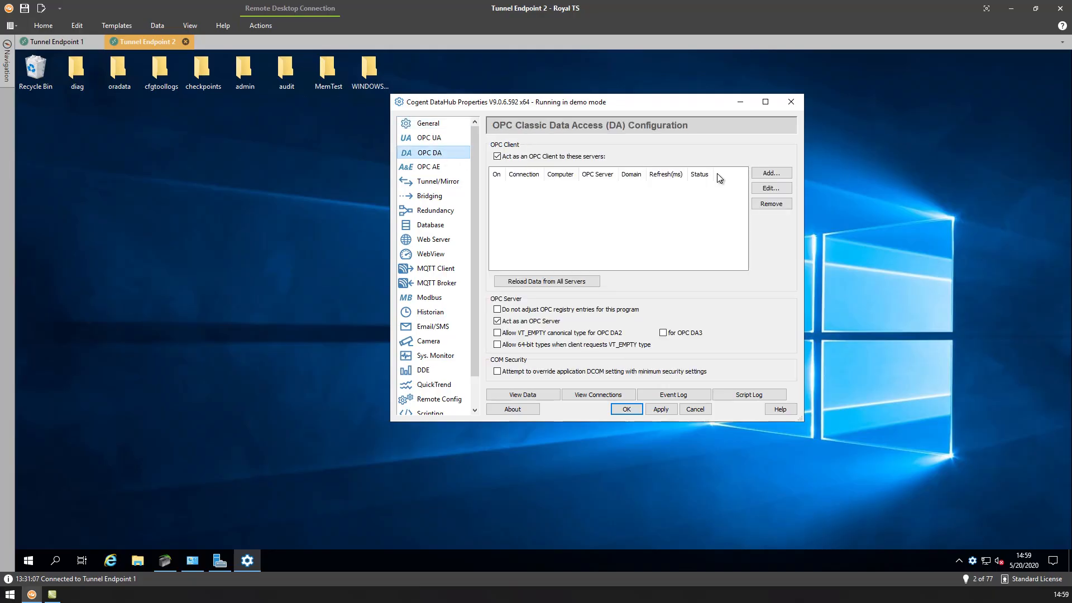
left_click(774, 173)
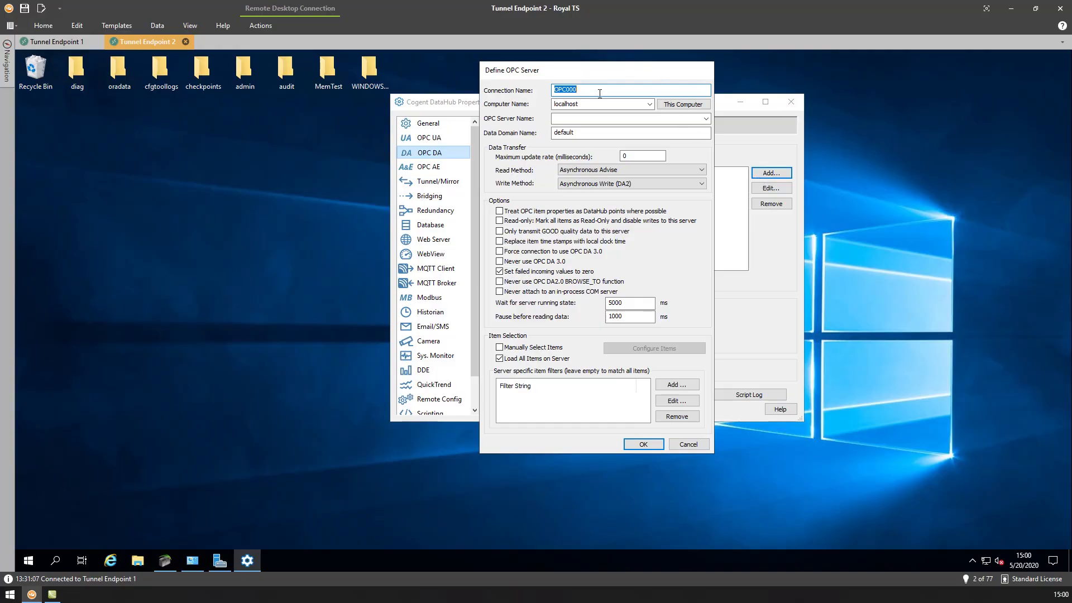
left_click(707, 119)
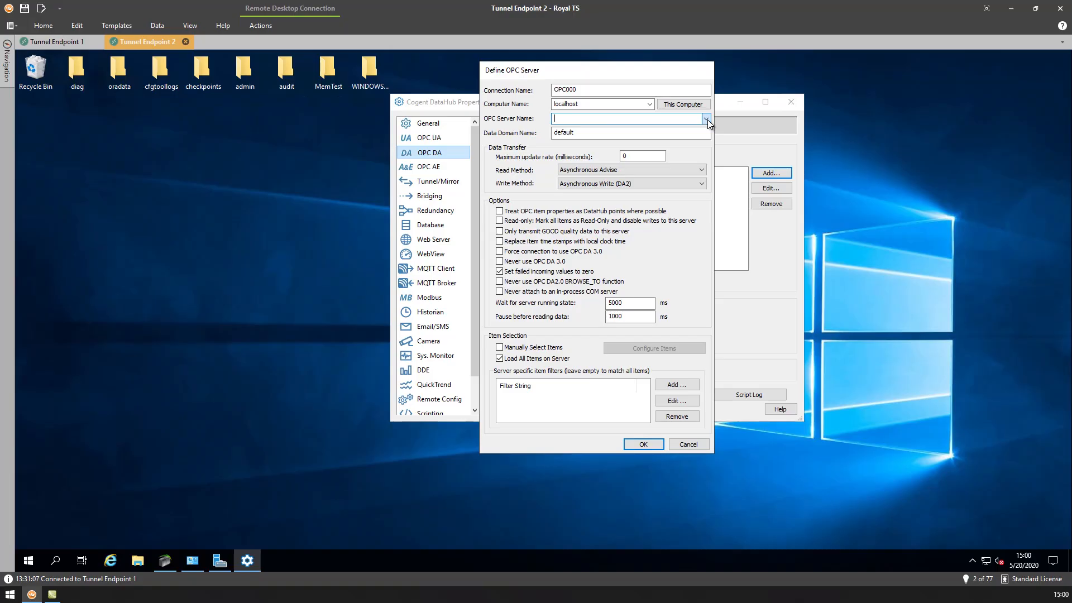
left_click(641, 136)
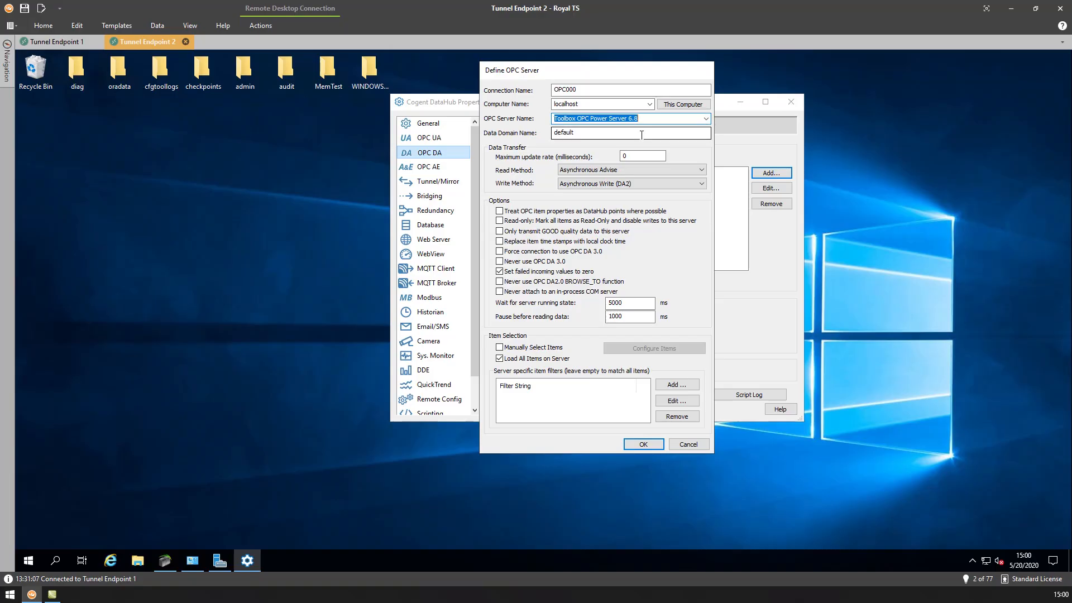
key("Tab")
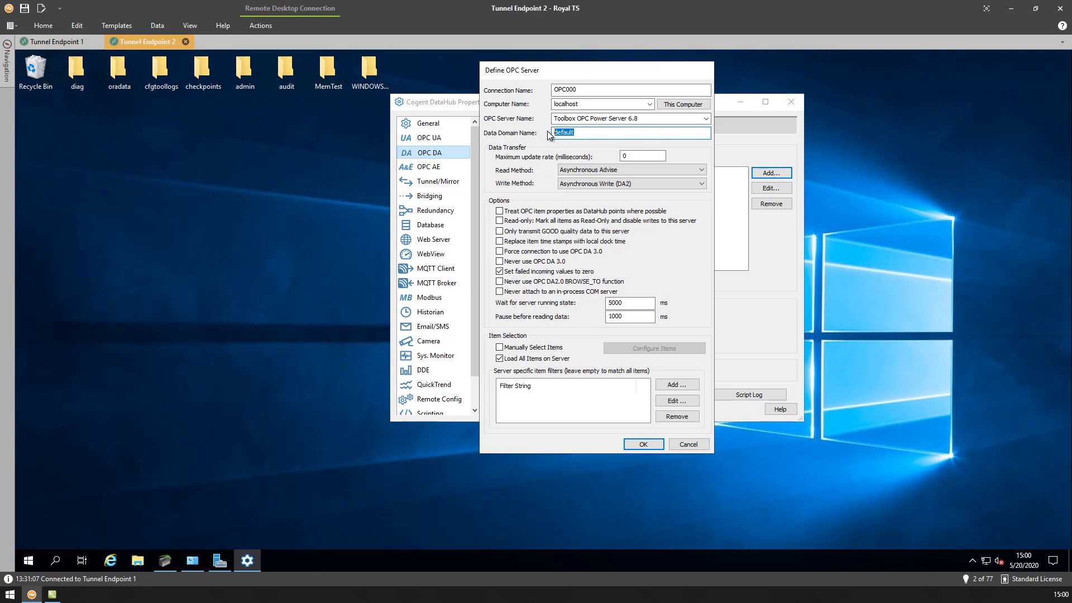
type("MasterNode")
left_click(643, 445)
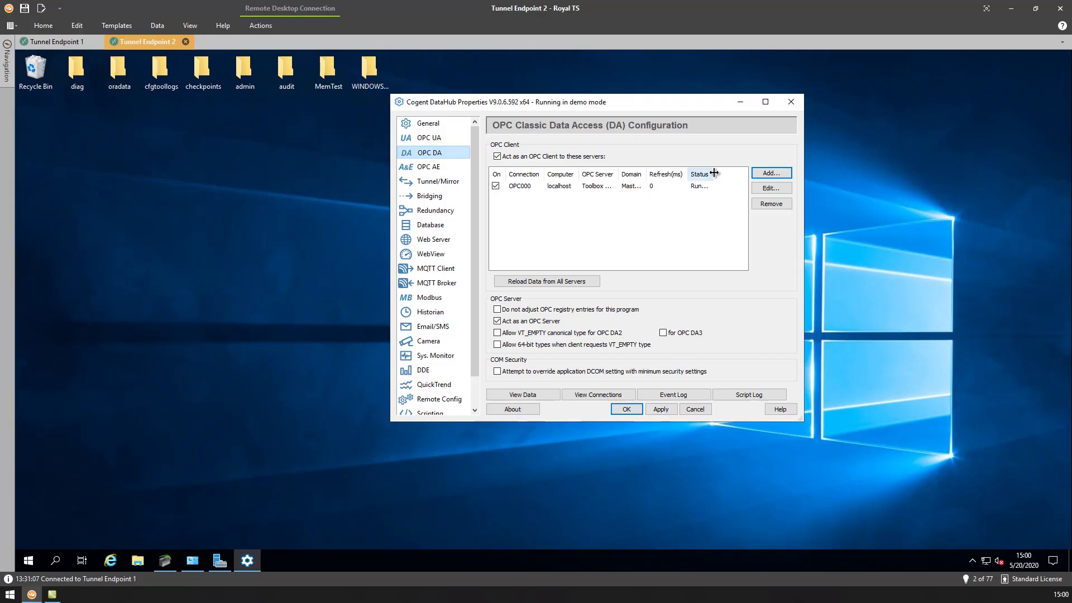
Check the OPC DA connection status and examine the live Oven1 points under ProductonLine1 in the MasterNode domain
left_click_drag(714, 173, 736, 173)
left_click(537, 393)
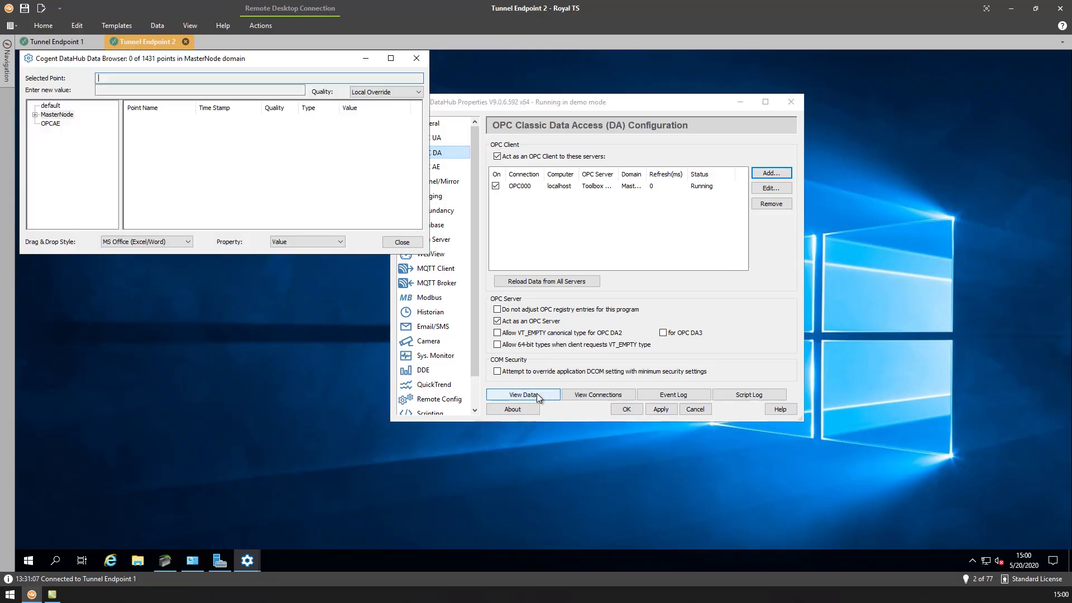
left_click(35, 115)
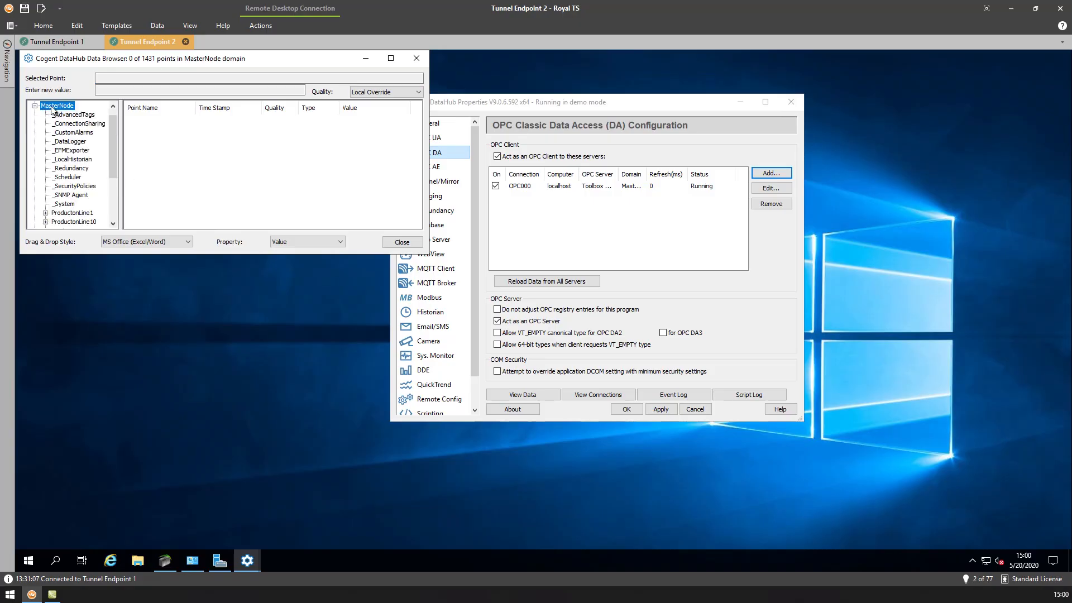
left_click_drag(117, 136, 112, 151)
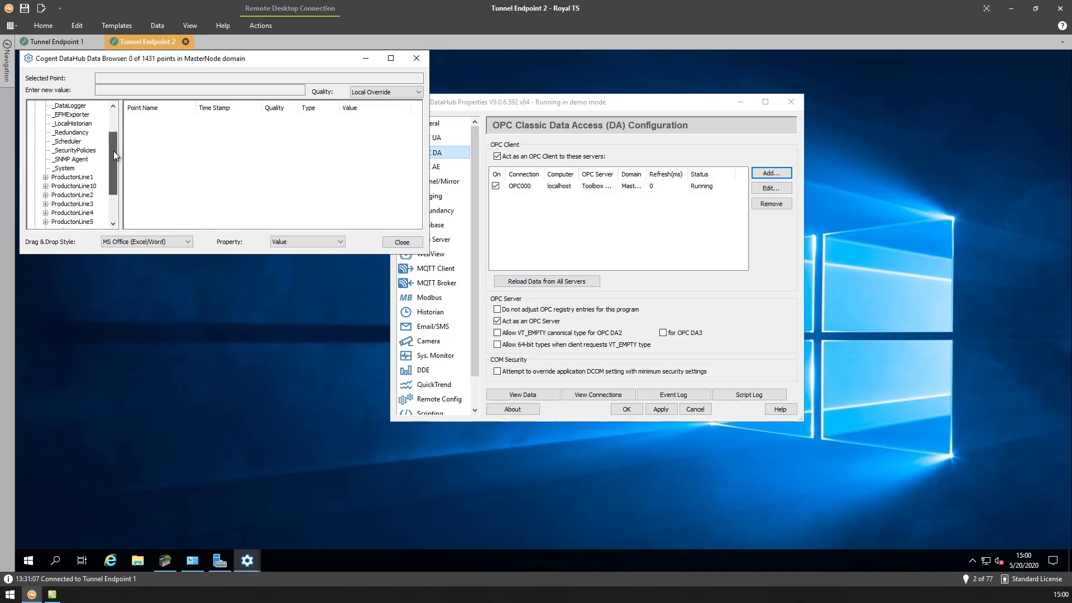
double_click(52, 186)
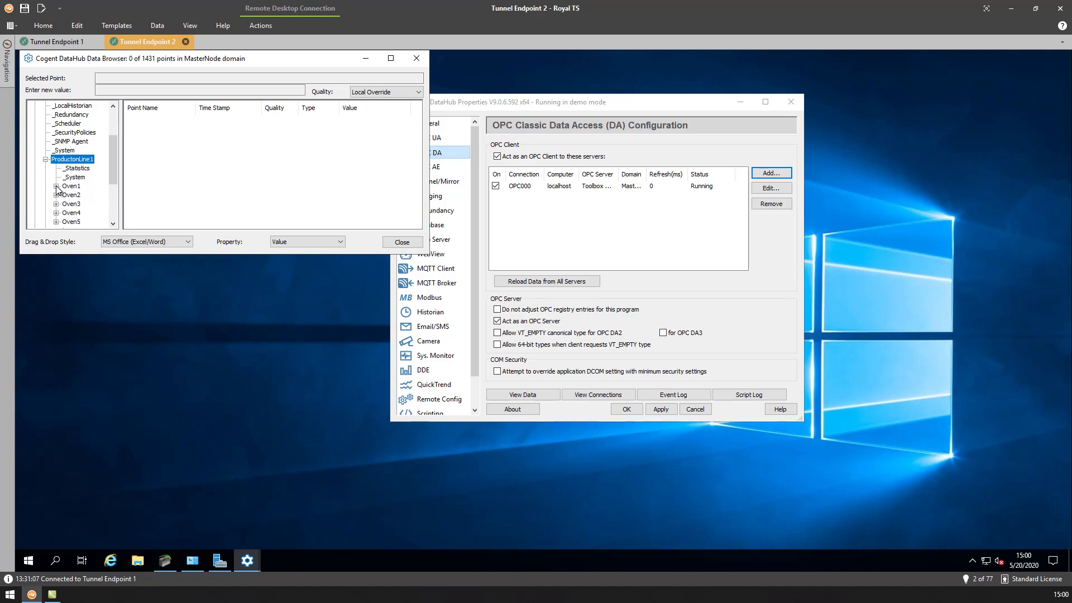
double_click(67, 187)
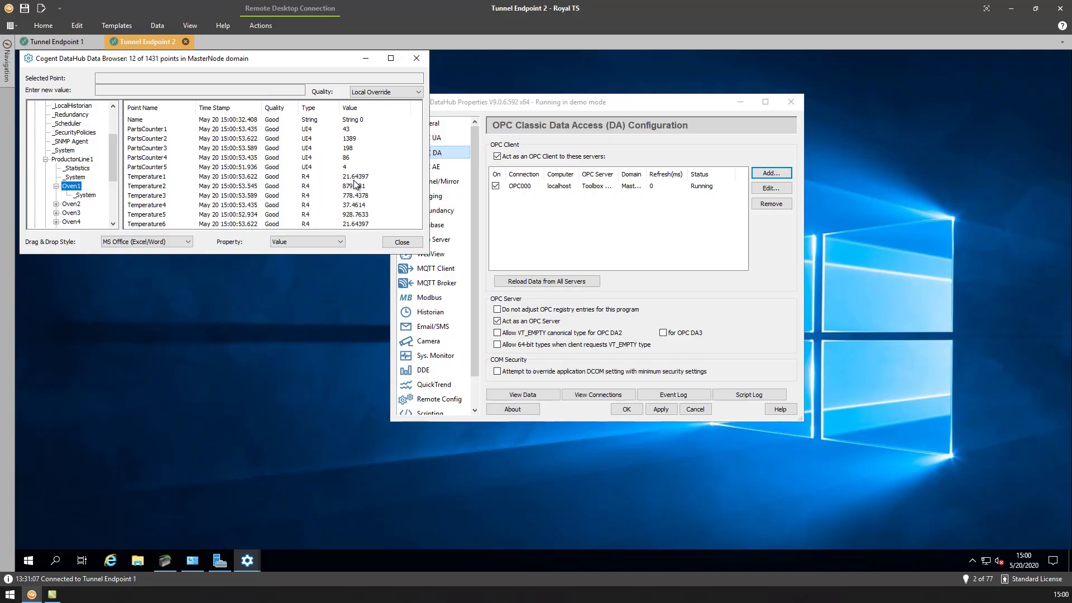
left_click(400, 243)
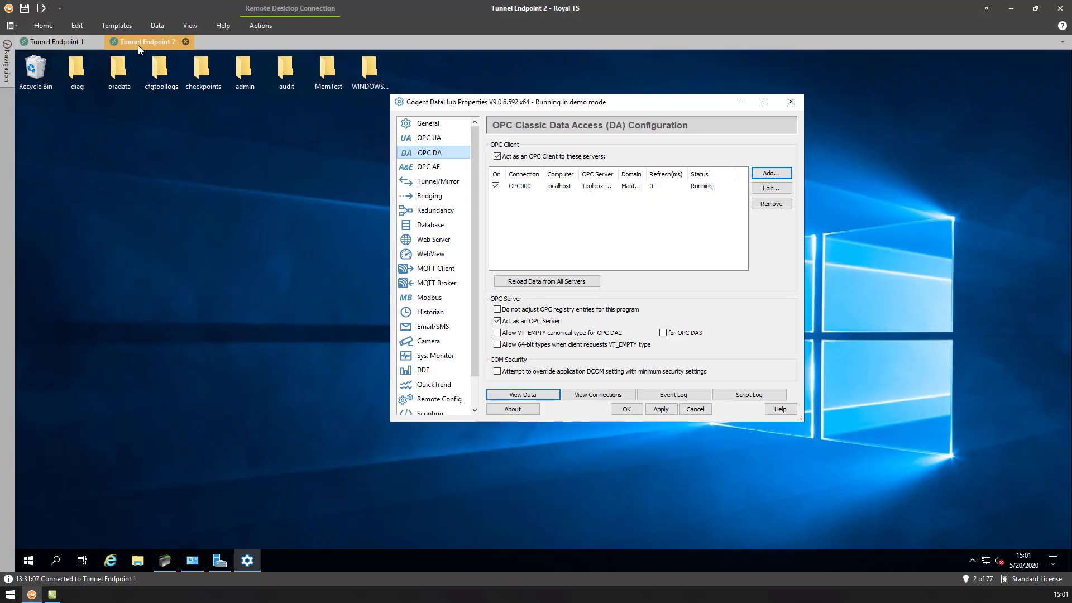
Review the plain-text and secure listening ports in the Tunnel/Mirror master settings
left_click(423, 184)
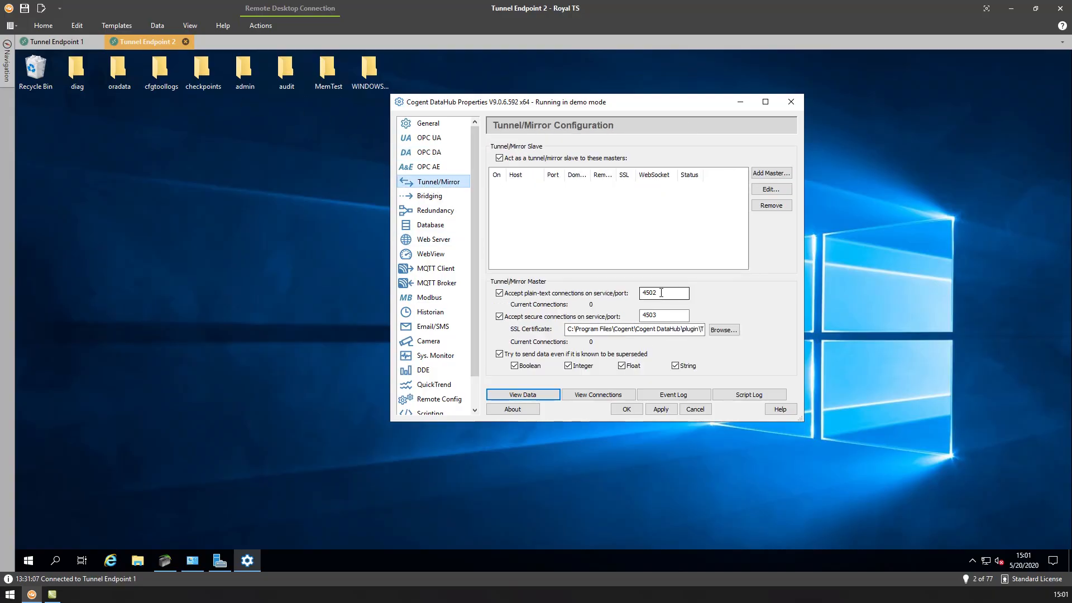
double_click(663, 315)
double_click(649, 293)
double_click(663, 315)
Start Cogent DataHub on Tunnel Endpoint 1 and begin a tunnel master connection with primary host 192.168.111.87
left_click(62, 45)
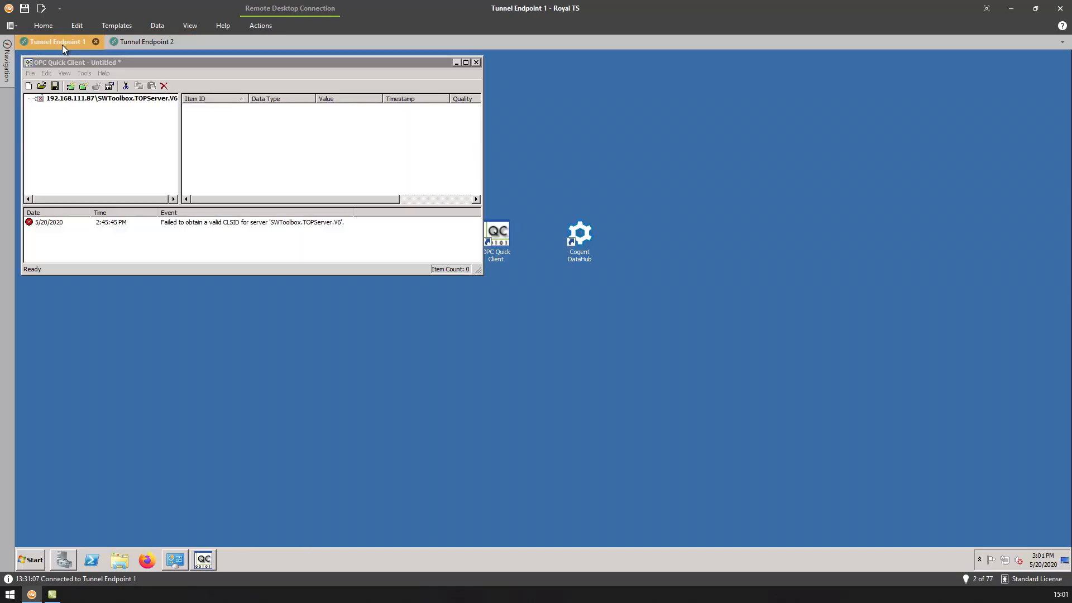
double_click(575, 256)
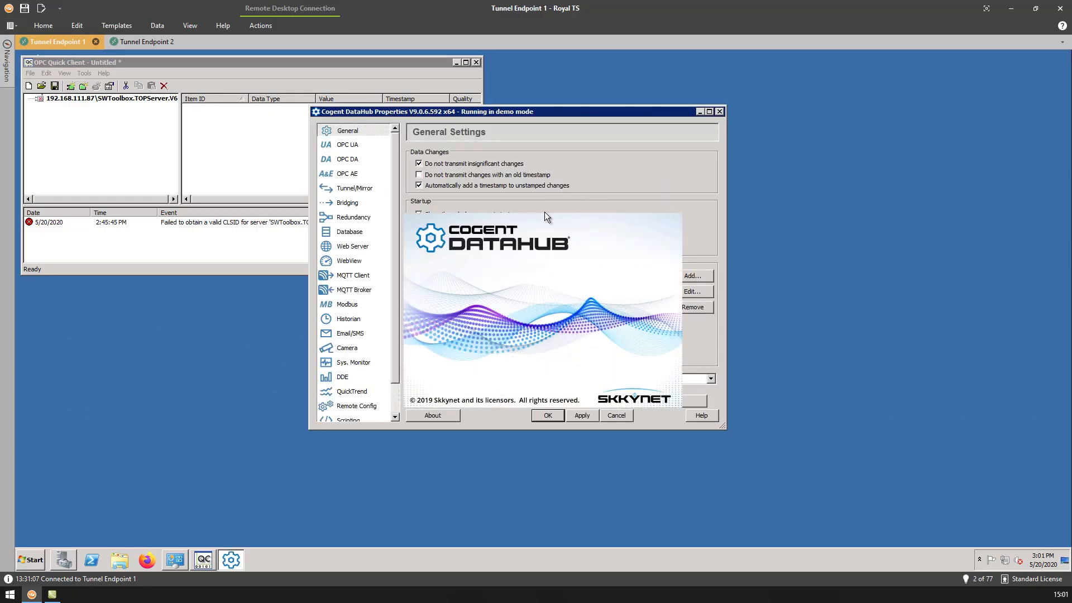
left_click(364, 190)
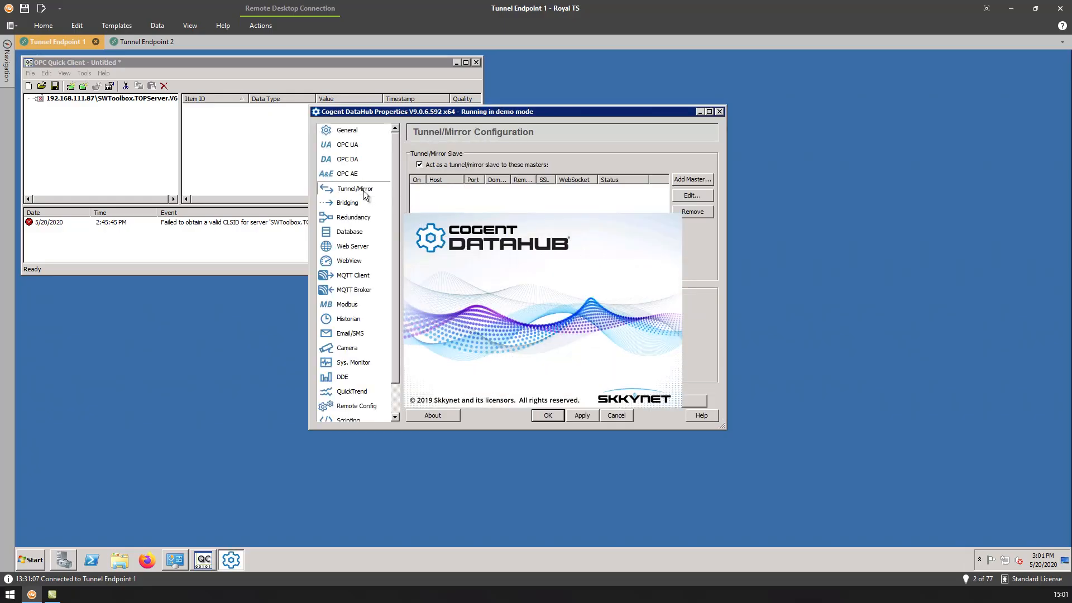
left_click(691, 180)
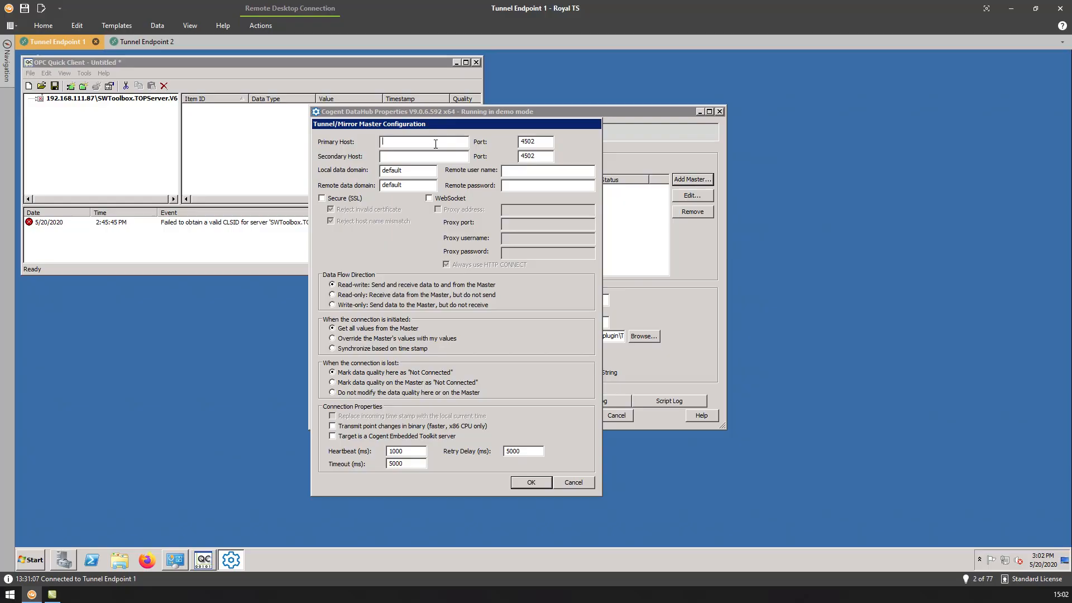
type("192.168.111.87")
double_click(526, 143)
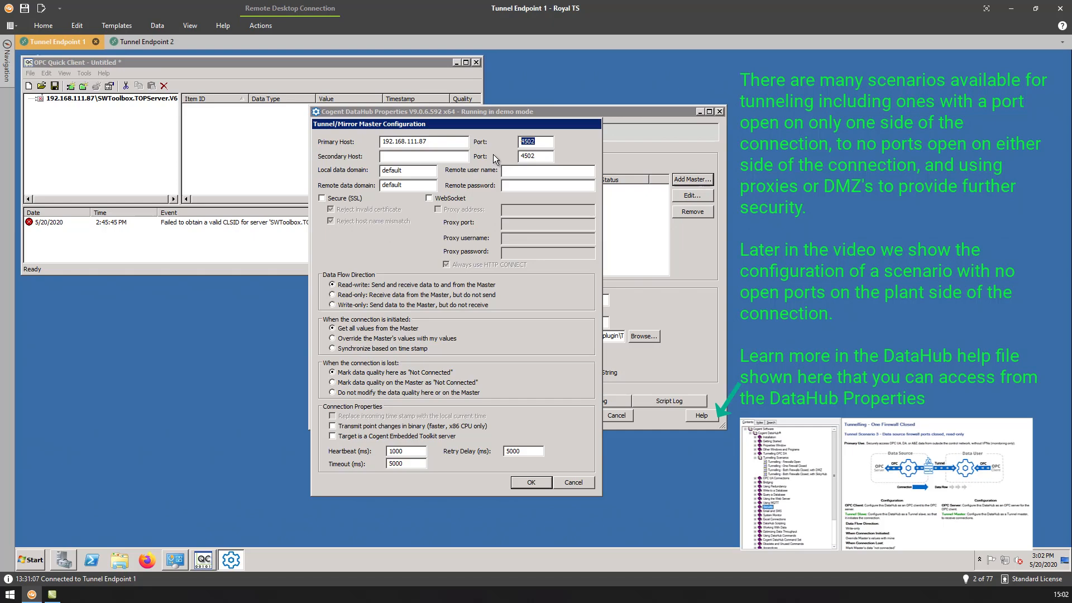
Set the tunnel's remote data domain to MasterNode and its local data domain to SlaveNode, and apply the connection
double_click(383, 172)
left_click(424, 188)
left_click_drag(404, 186, 382, 186)
type("MasterNode")
double_click(390, 171)
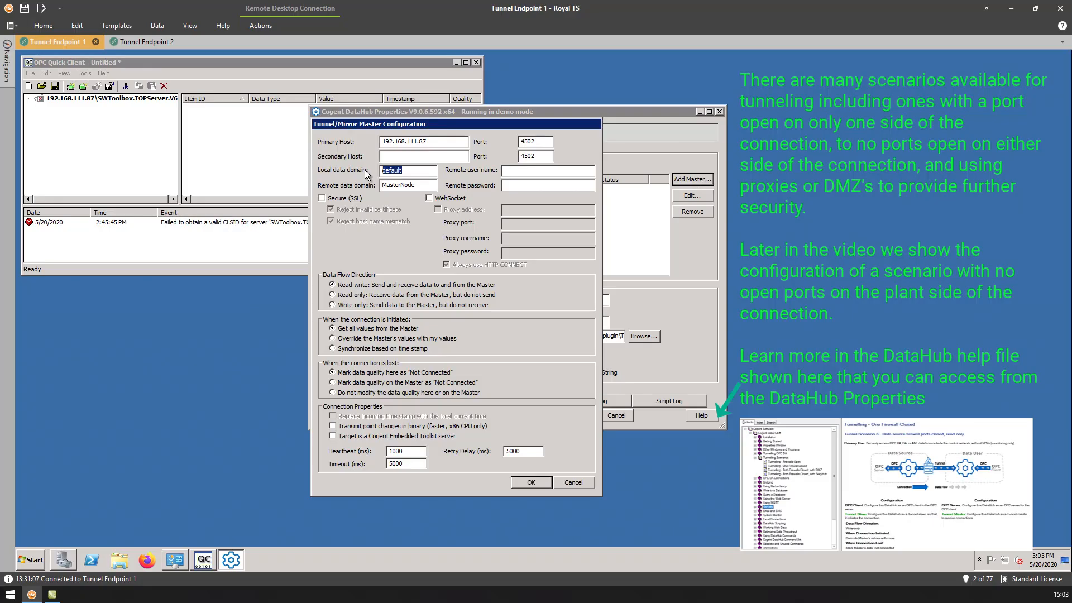
type("SlaveNode")
left_click(530, 483)
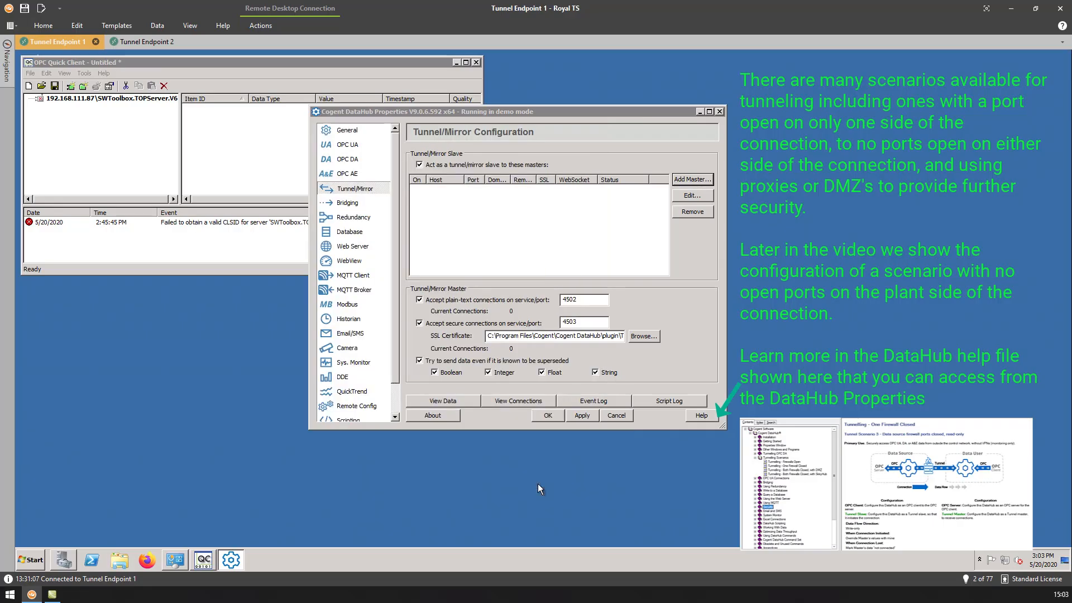
left_click(588, 417)
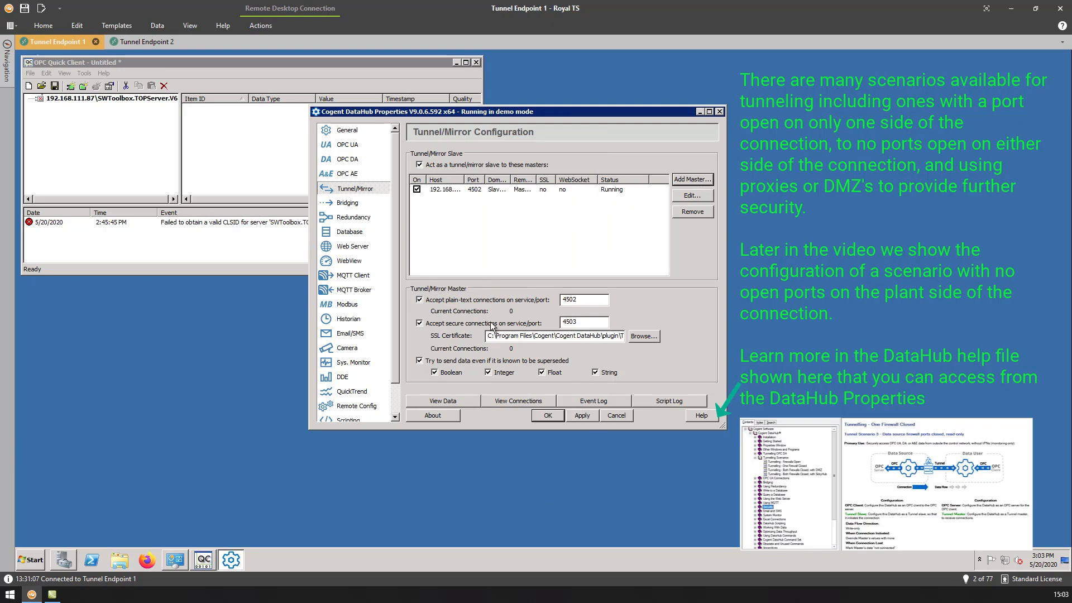
Examine the live Oven1 points under ProductonLine1 in the SlaveNode domain of Tunnel Endpoint 1's data browser
left_click(468, 402)
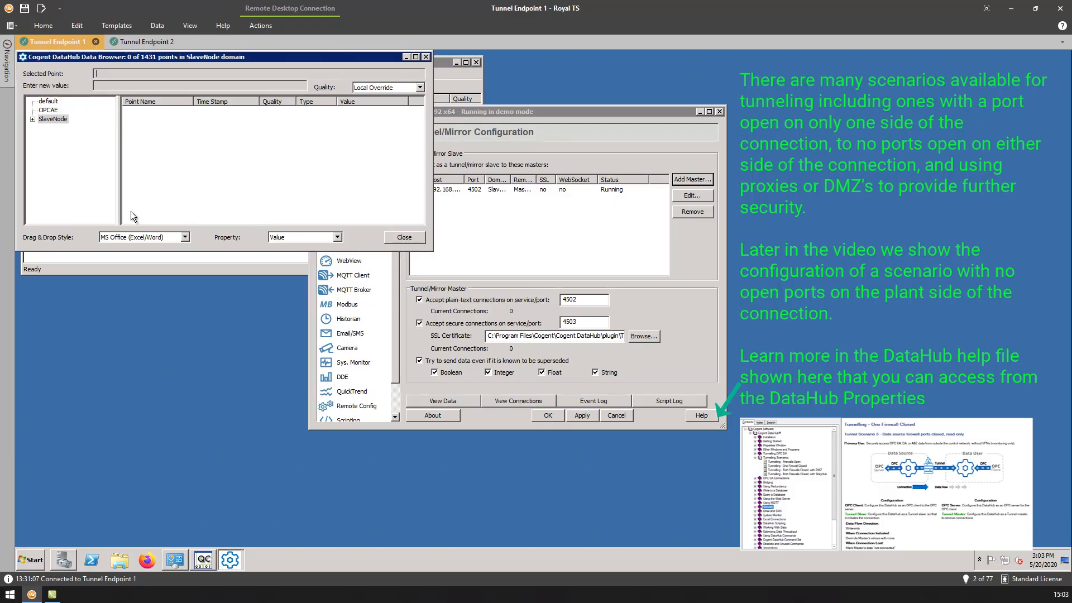
left_click(32, 119)
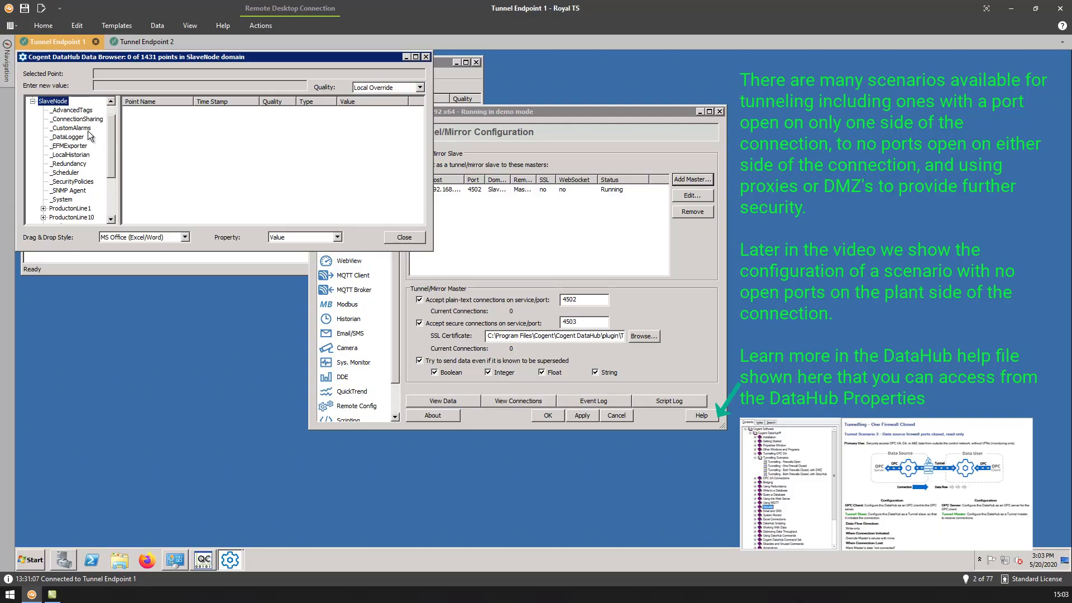
left_click_drag(109, 143, 109, 174)
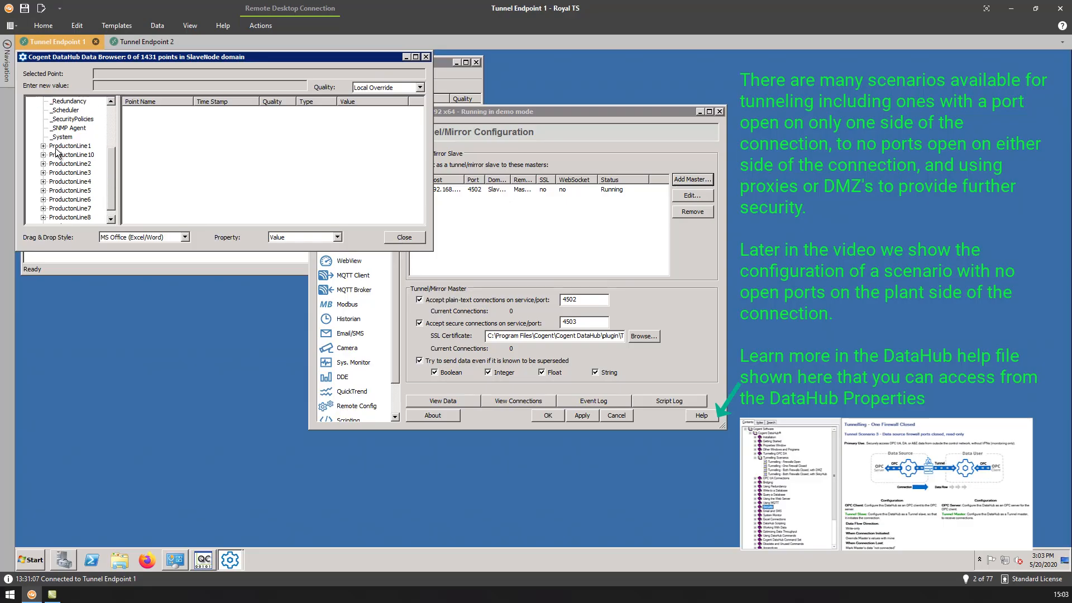
left_click(44, 146)
left_click(68, 172)
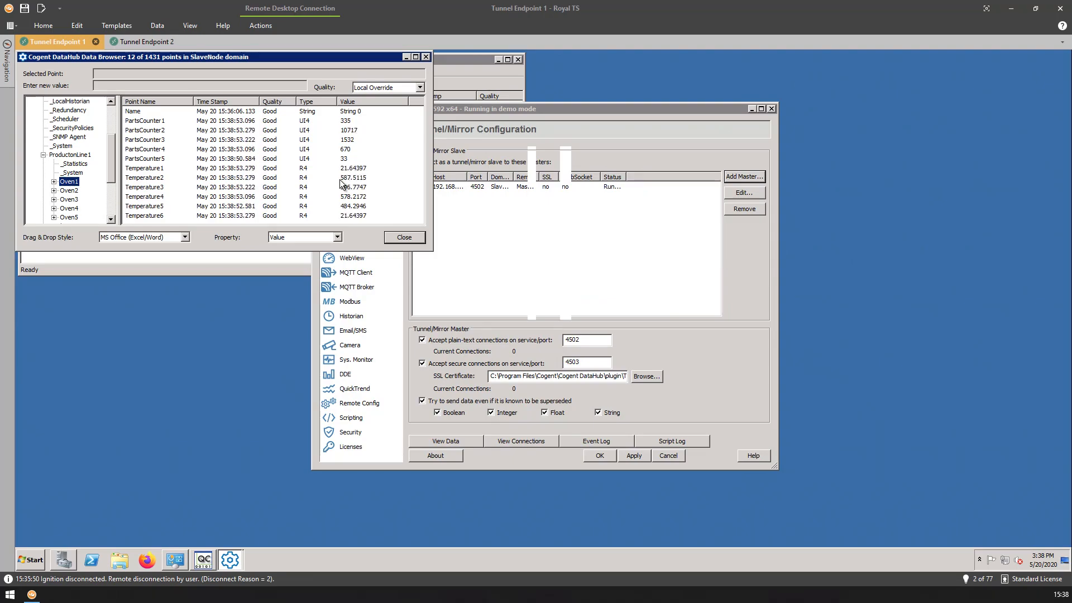
Switch to OPC Quick Client, connect to the local Cogent.DataHub.1 server, and add a group with the default settings
left_click(454, 77)
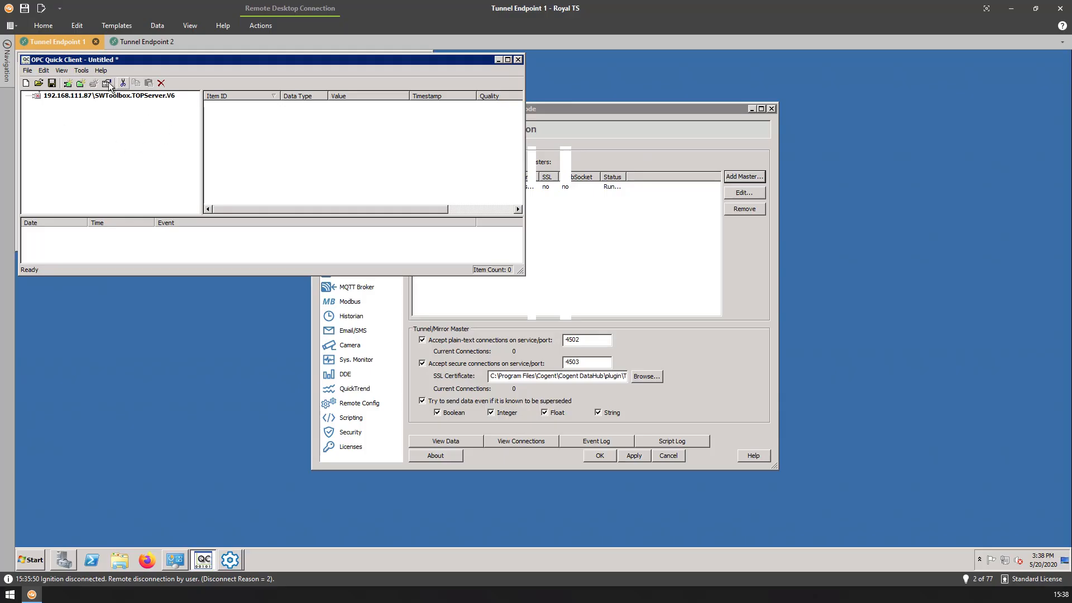
right_click(139, 137)
left_click(165, 141)
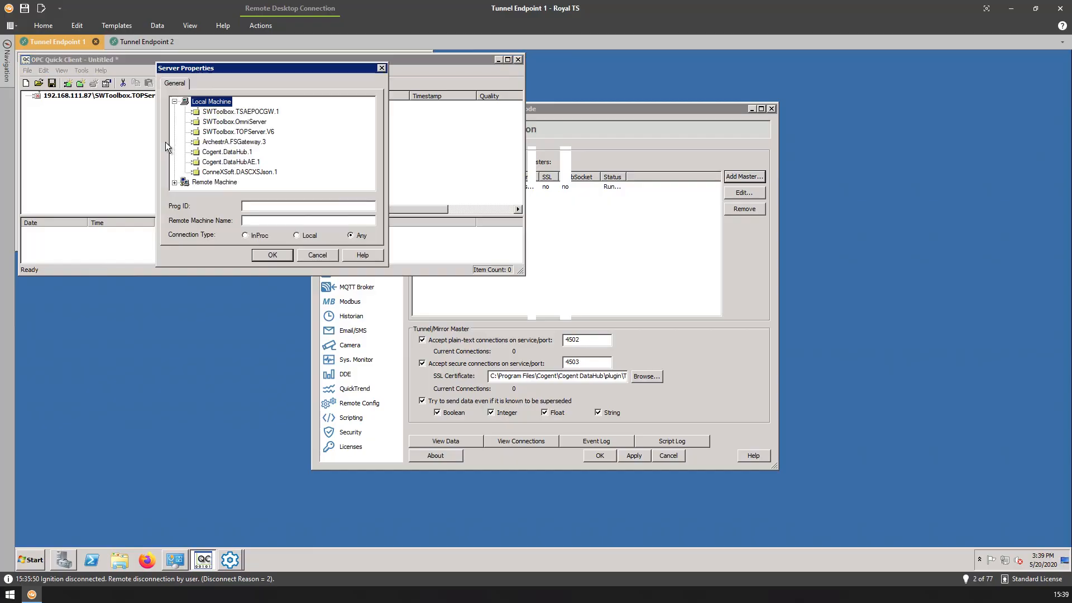
double_click(223, 153)
left_click(81, 83)
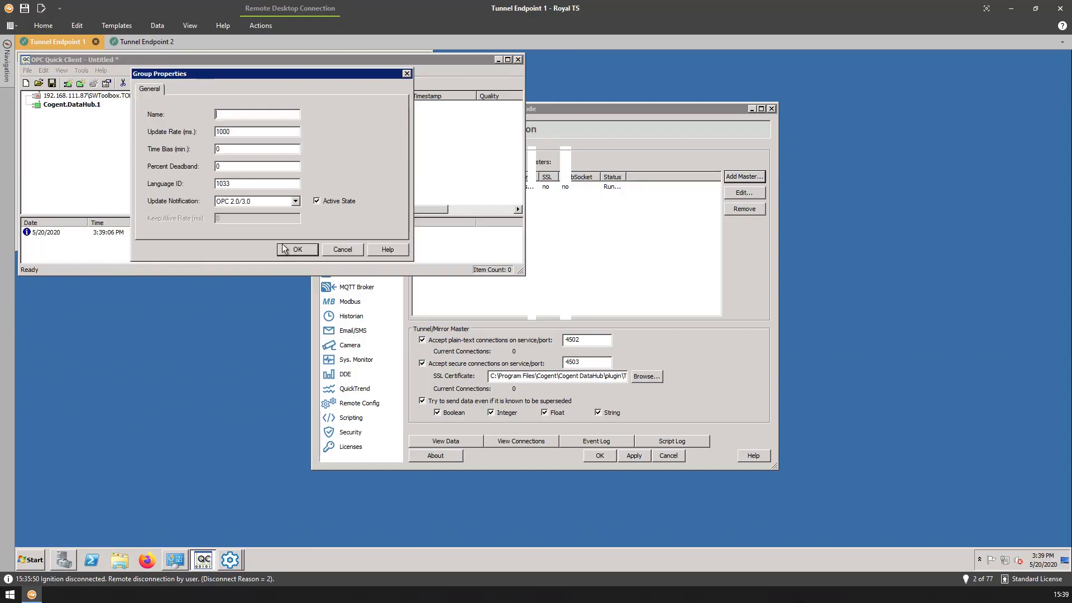
left_click(296, 249)
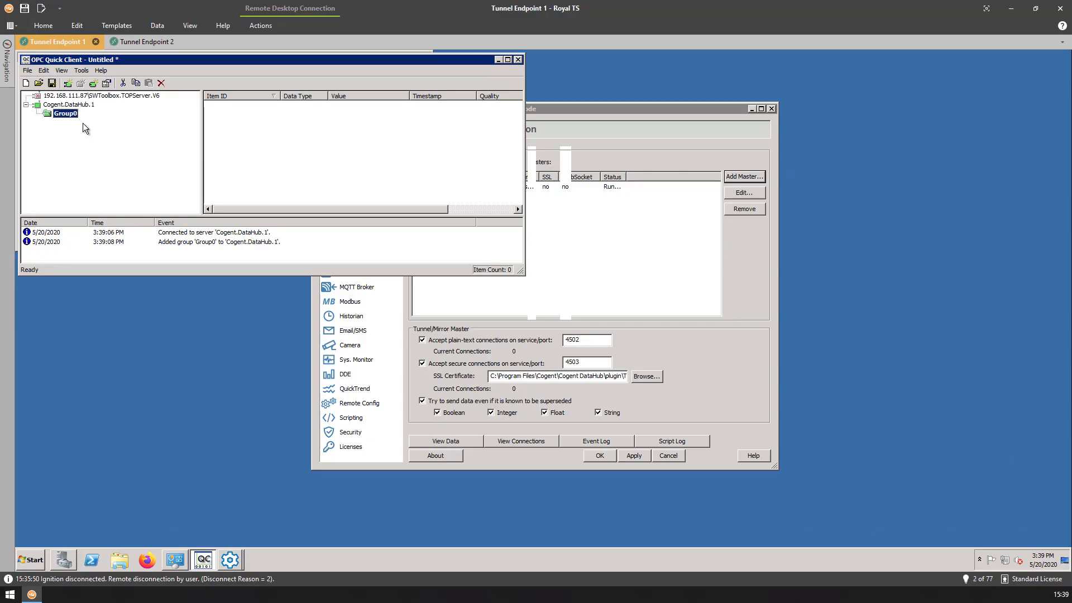
Add all Oven1 items, from Name to Temperature6, under SlaveNode's ProductonLine1 to Group0
right_click(286, 124)
left_click(298, 129)
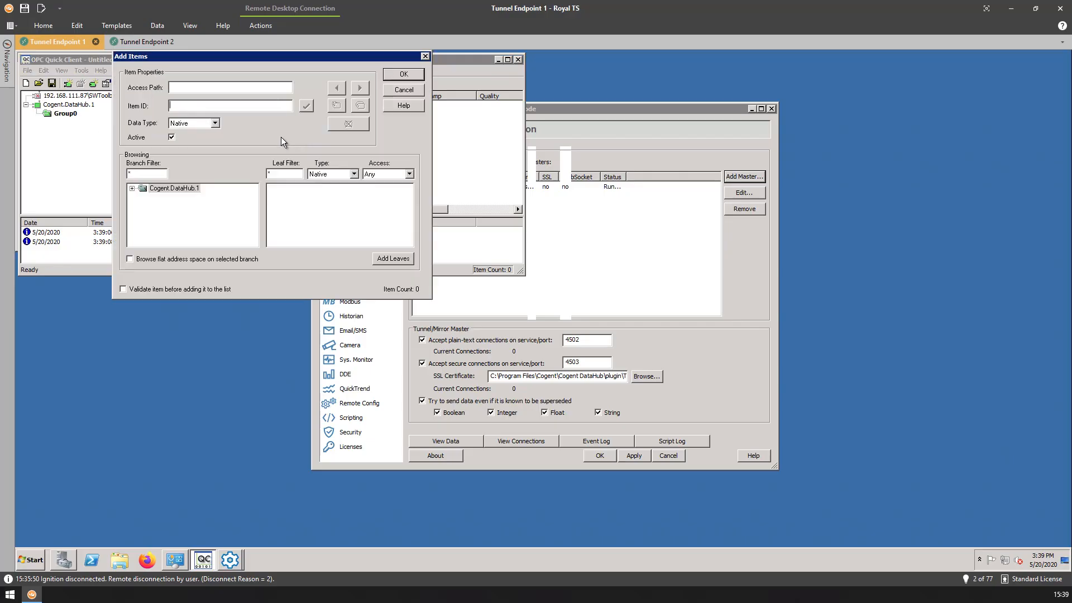
left_click(132, 188)
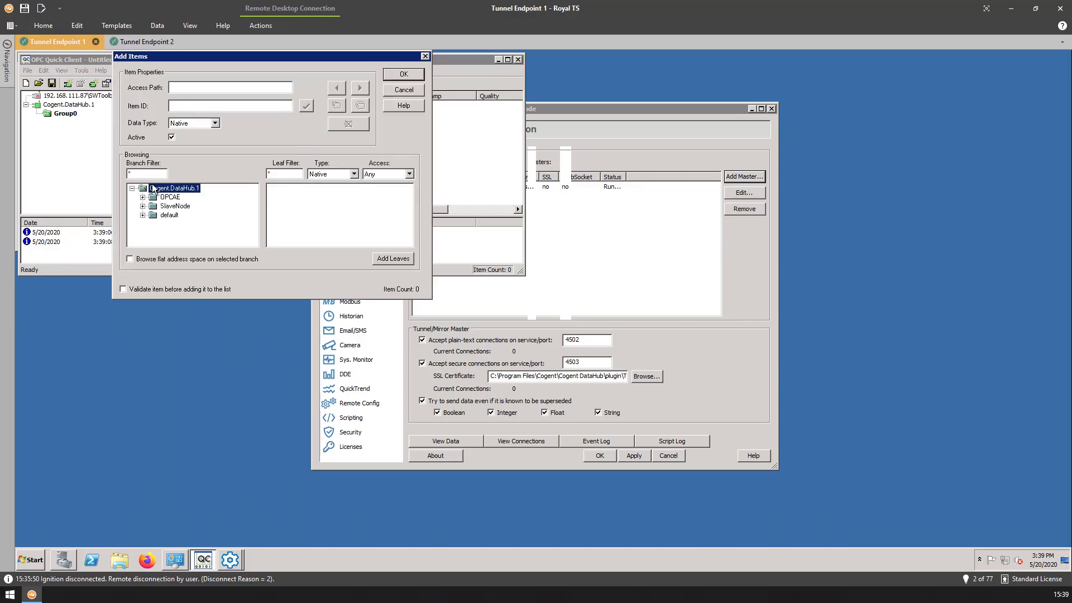
left_click(176, 207)
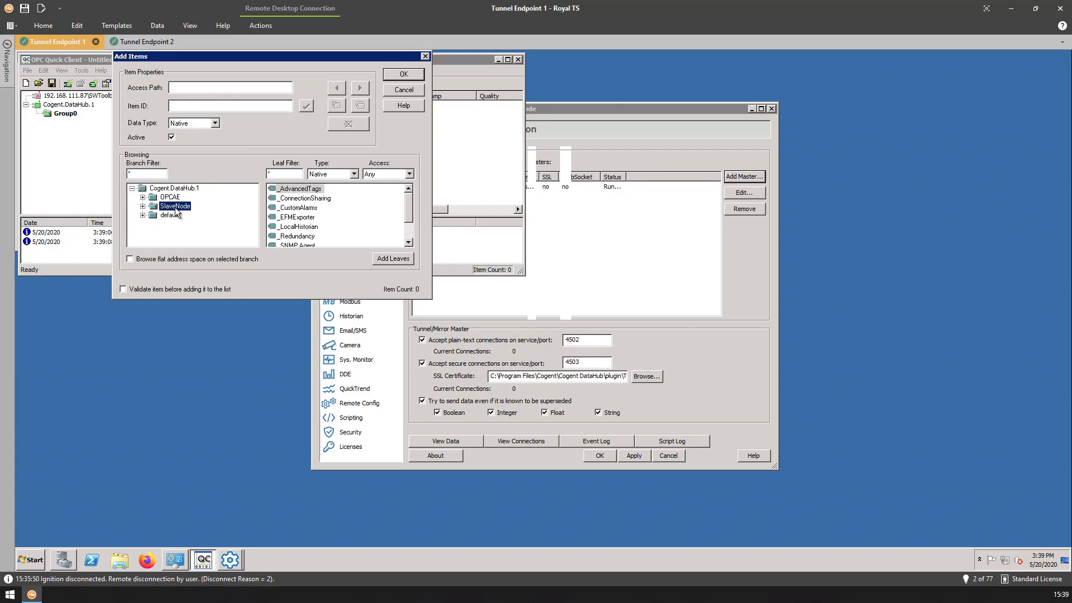
left_click(142, 206)
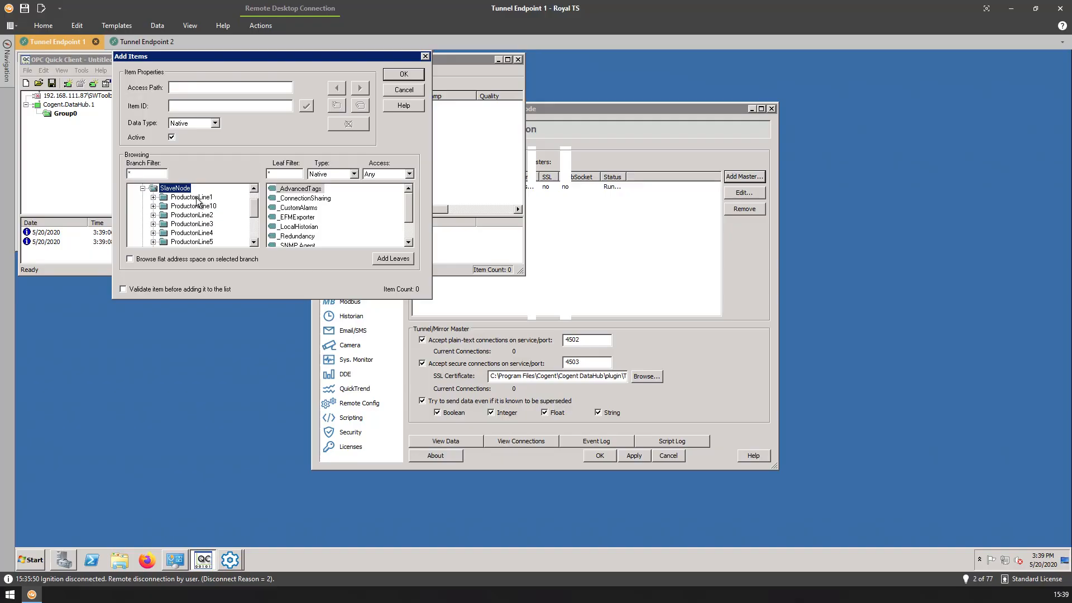
left_click(153, 197)
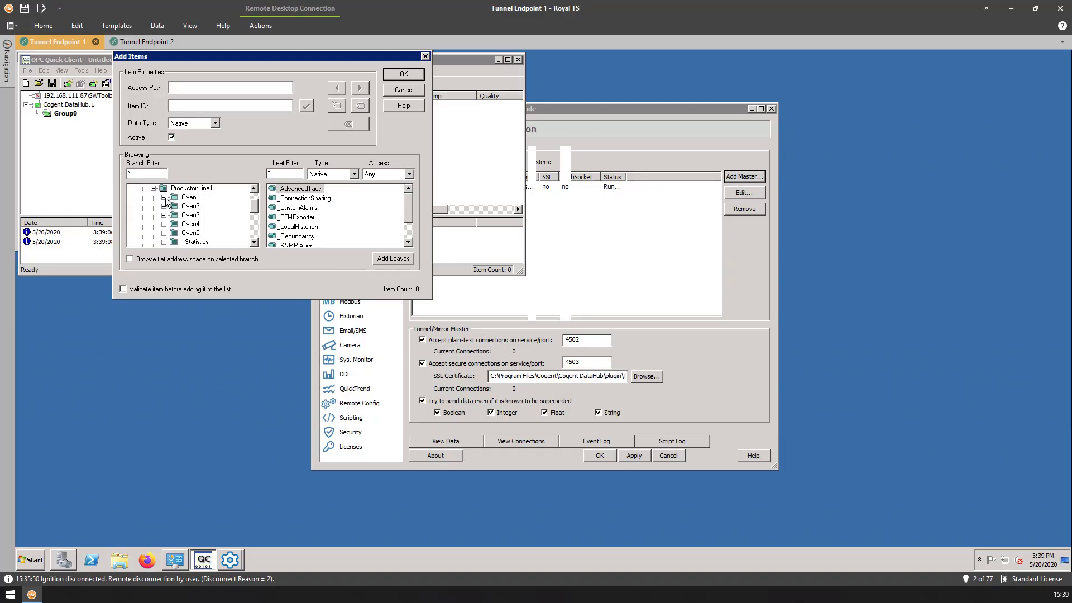
left_click(191, 199)
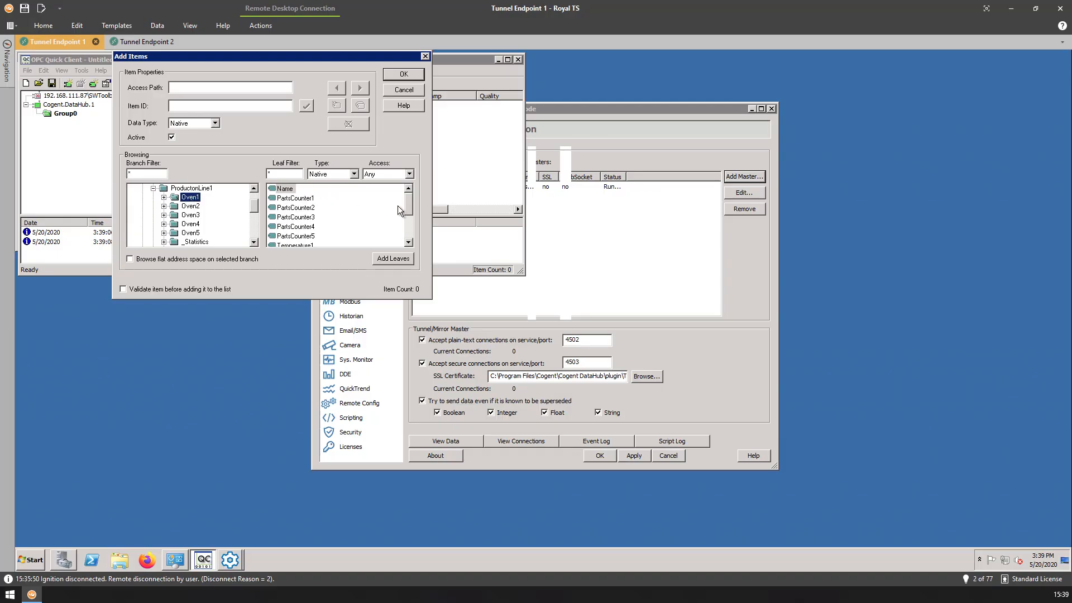
left_click_drag(408, 203, 411, 230)
left_click(312, 236, "shift")
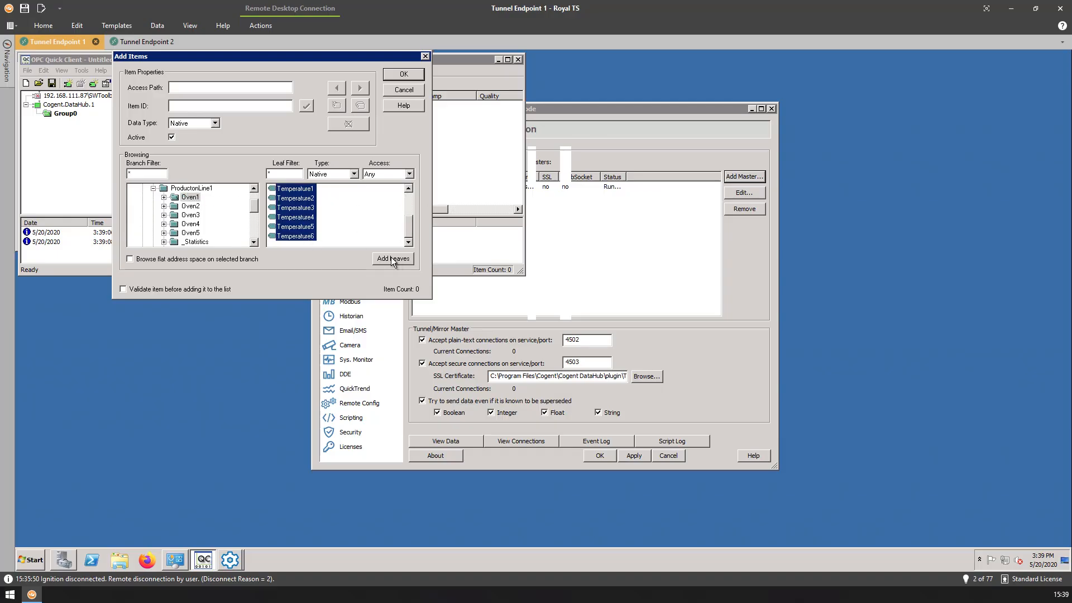
left_click(393, 259)
left_click(403, 75)
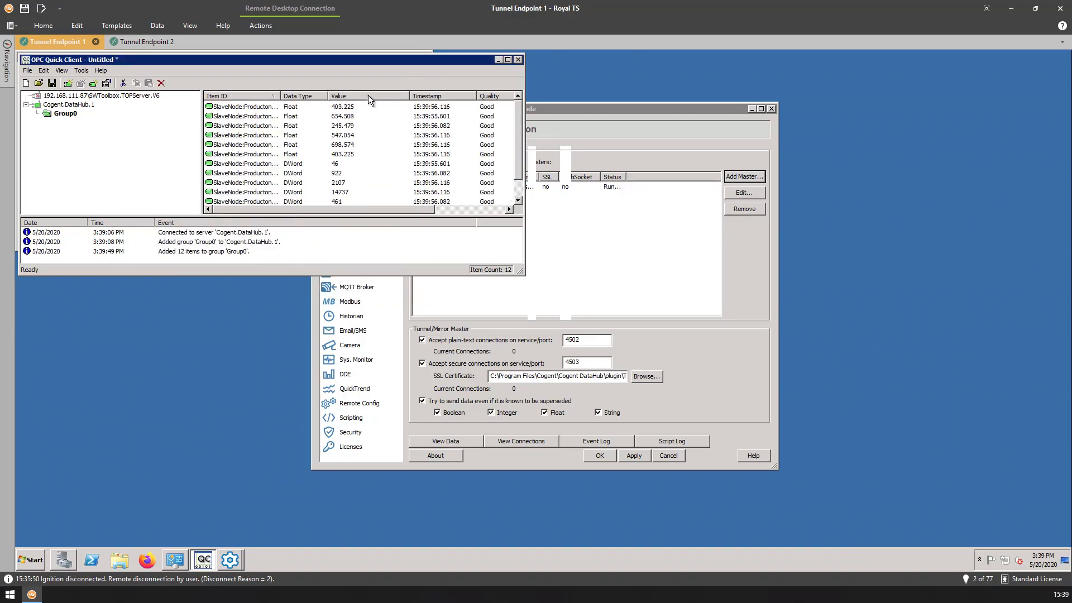
Set Group0's update rate to 20 ms
double_click(63, 114)
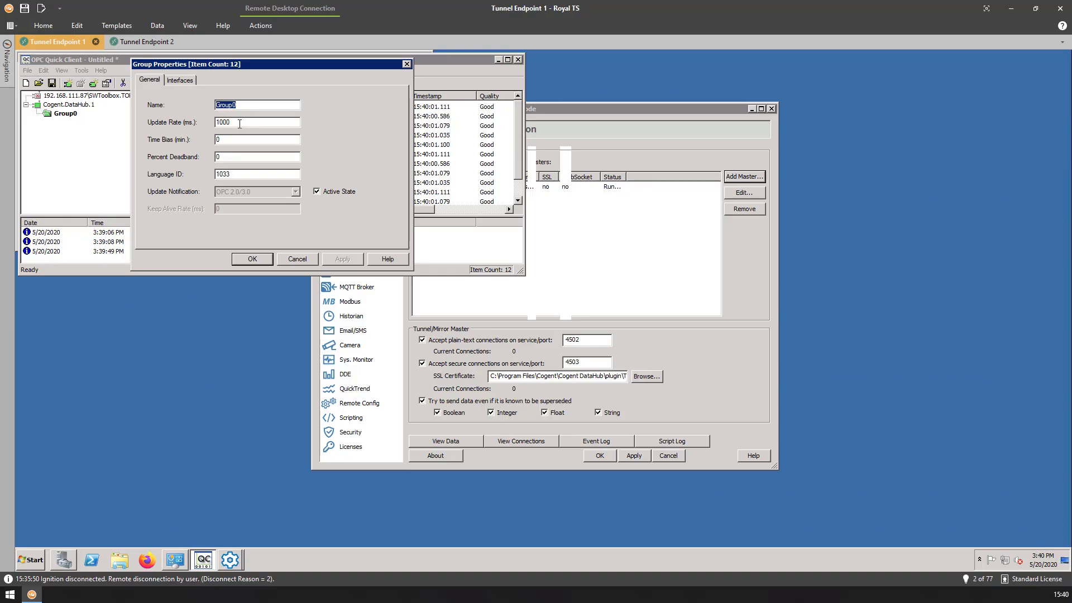
left_click_drag(240, 124, 209, 124)
type("20")
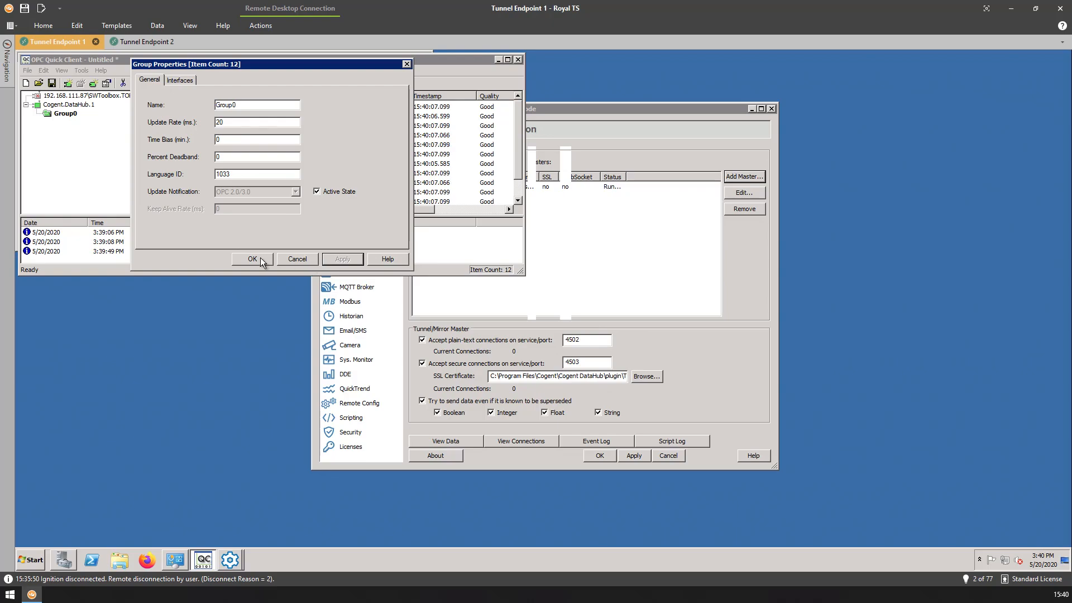
left_click(261, 257)
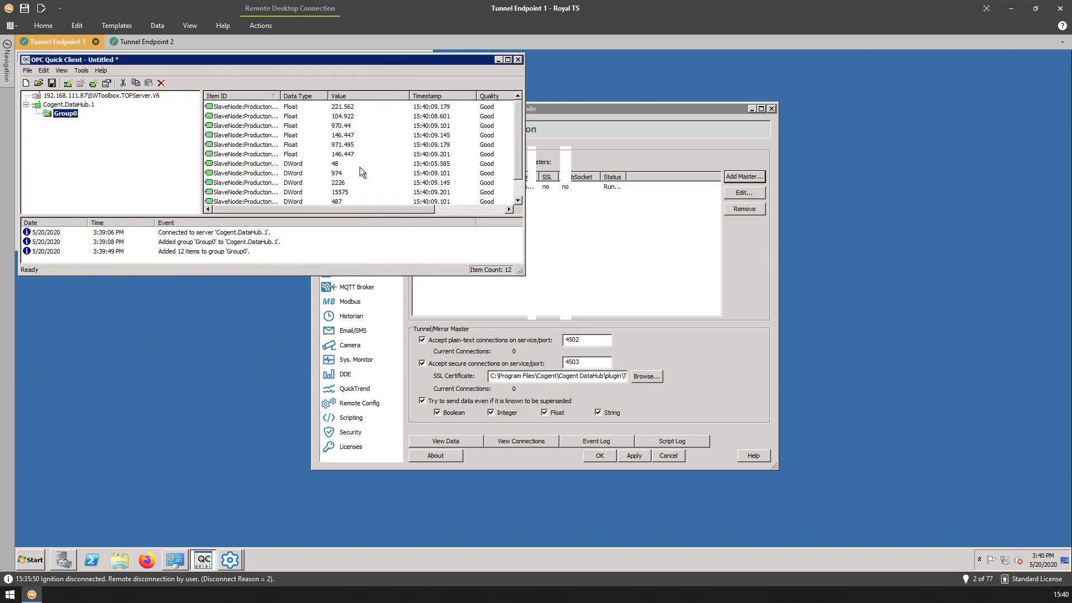
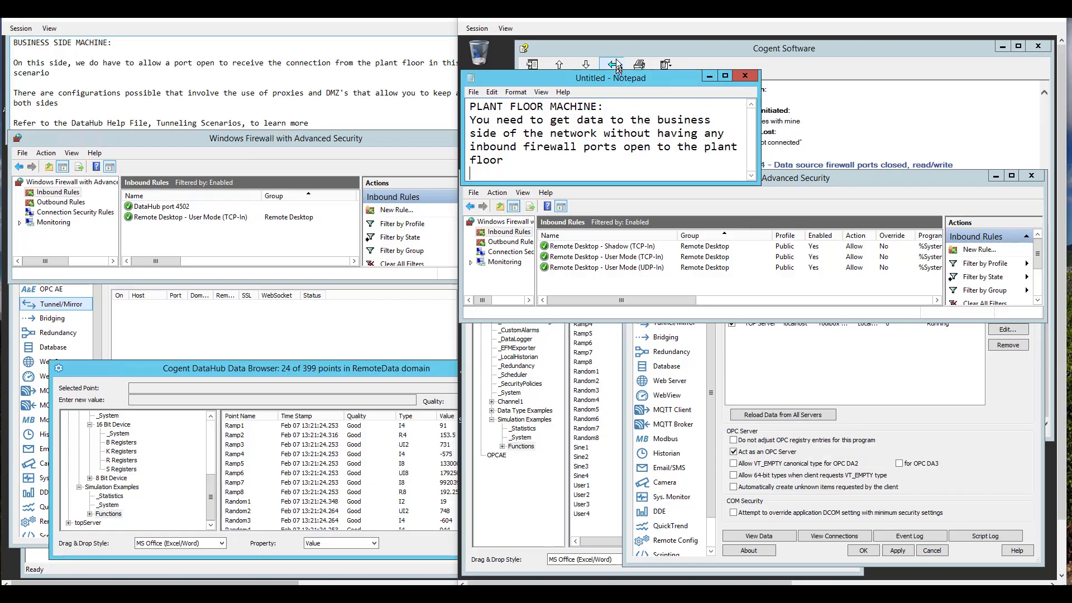
Review the enabled inbound firewall rules on the plant floor machine, and minimize the firewall window
left_click(820, 180)
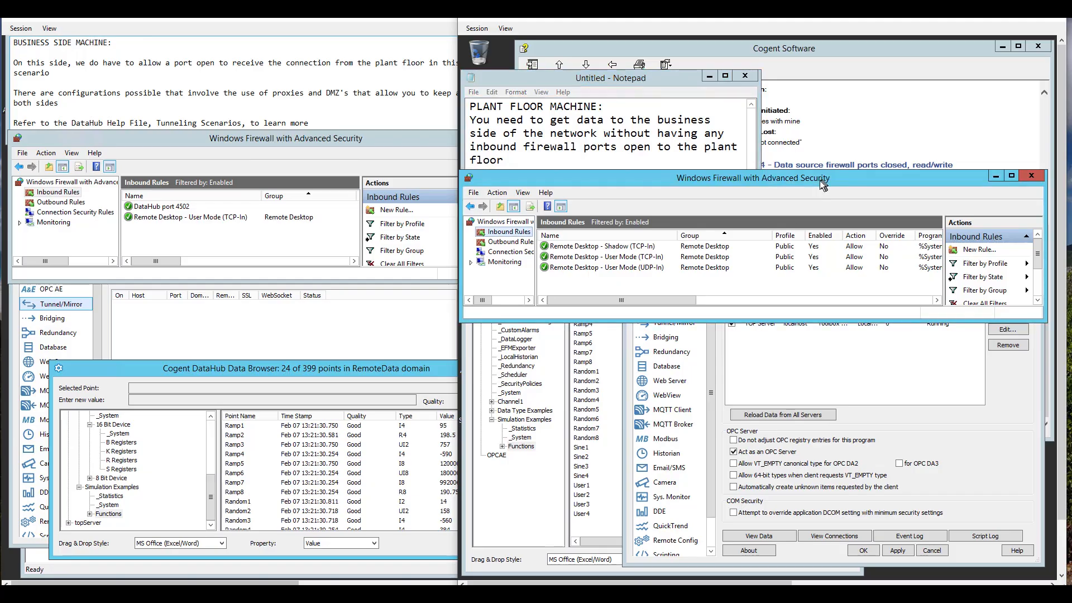
left_click(992, 278)
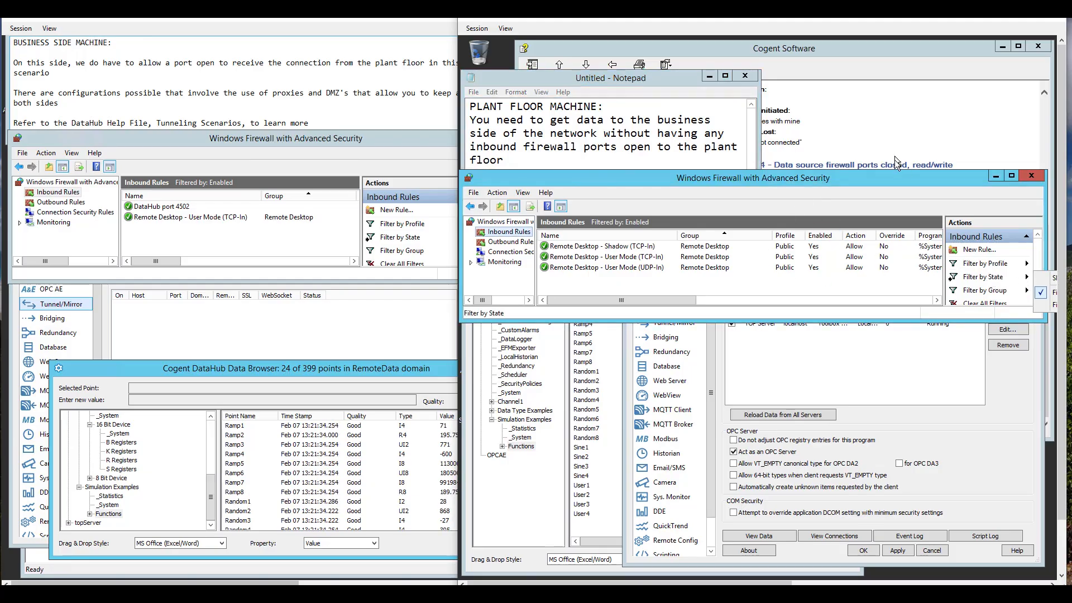
left_click(899, 179)
left_click_drag(919, 178, 787, 177)
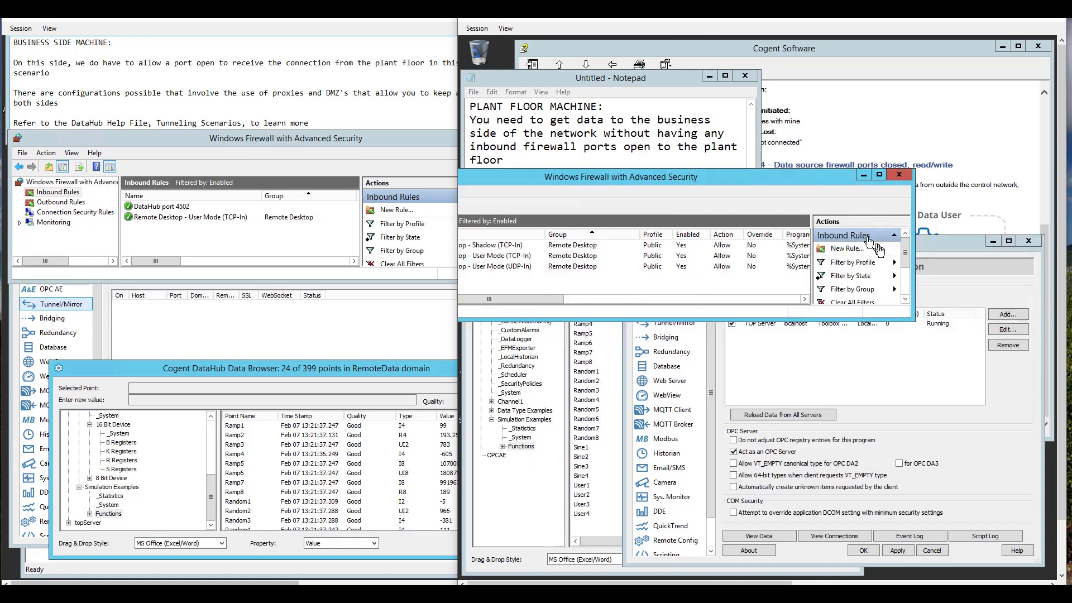
left_click(848, 277)
left_click(771, 180)
left_click_drag(781, 182, 854, 176)
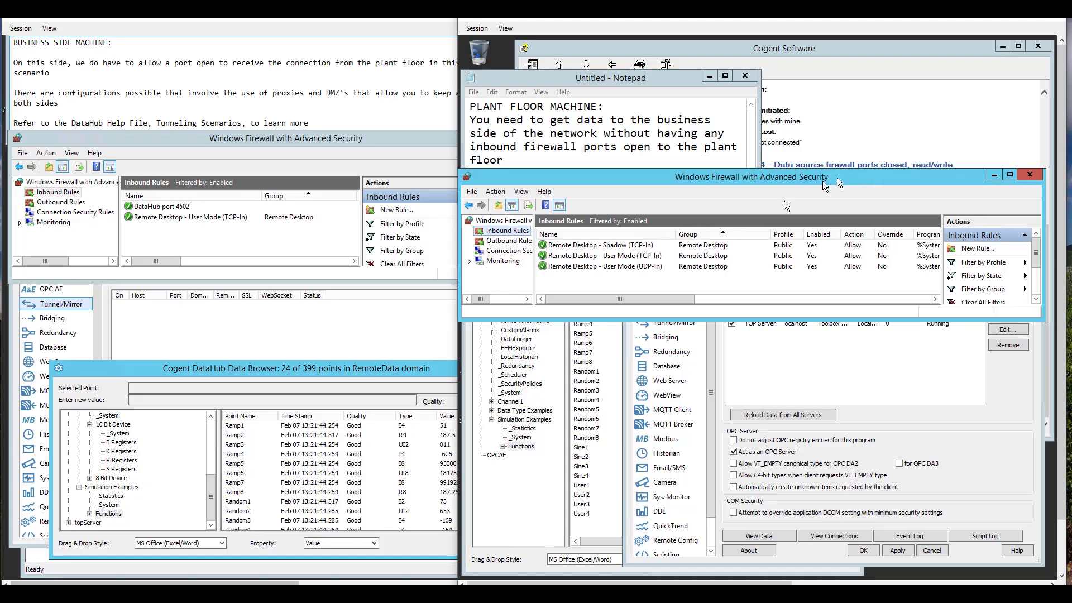
left_click(993, 177)
Check the plant floor DataHub's OPC DA connection to TOP Server and its live points in the LocalOPCSource domain
left_click_drag(686, 244, 654, 211)
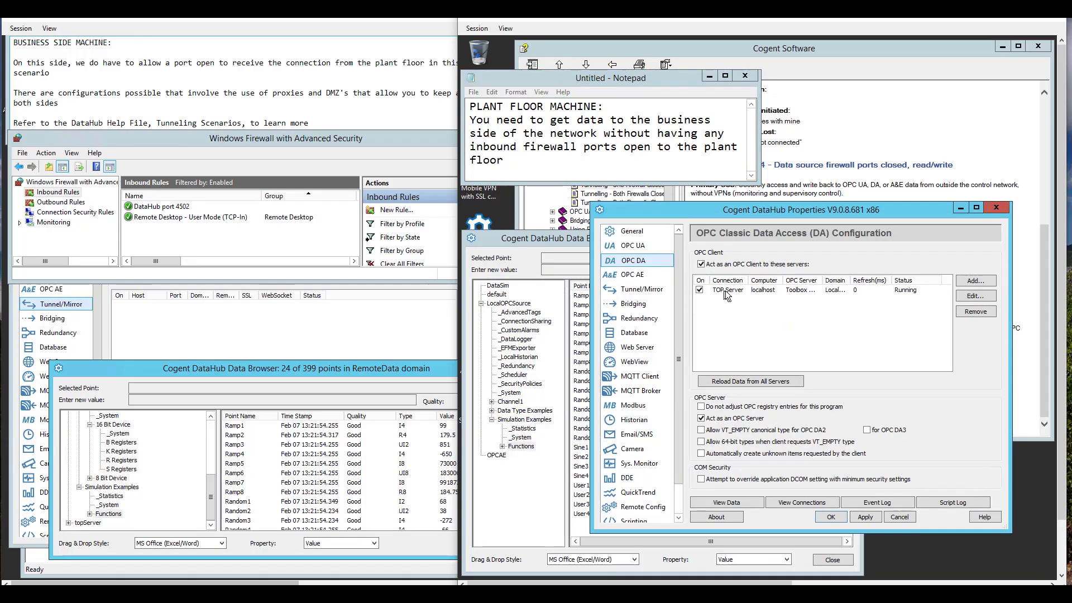
left_click(569, 242)
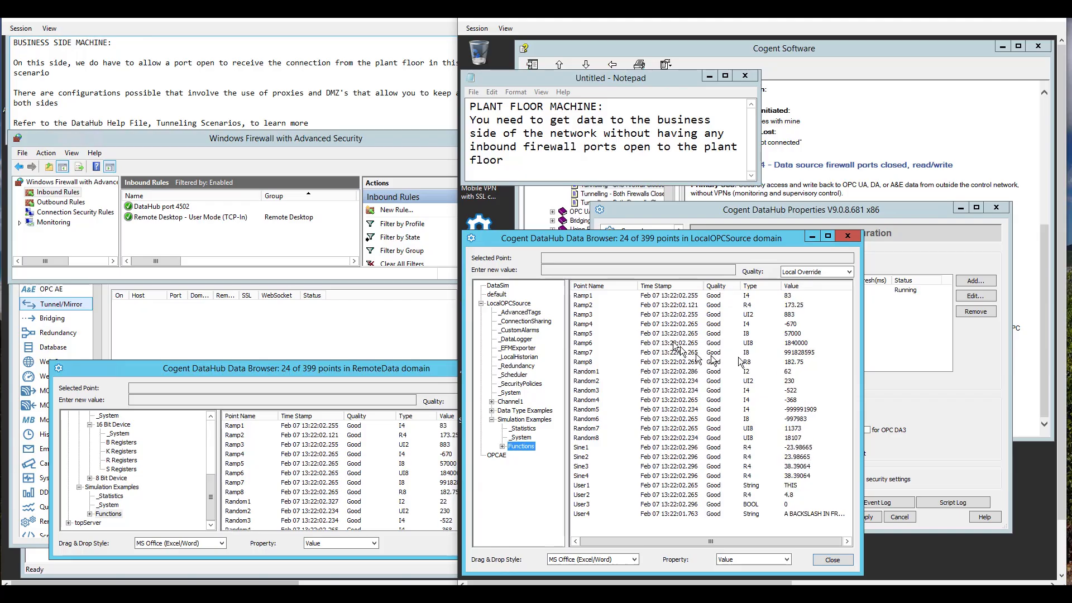
left_click(807, 213)
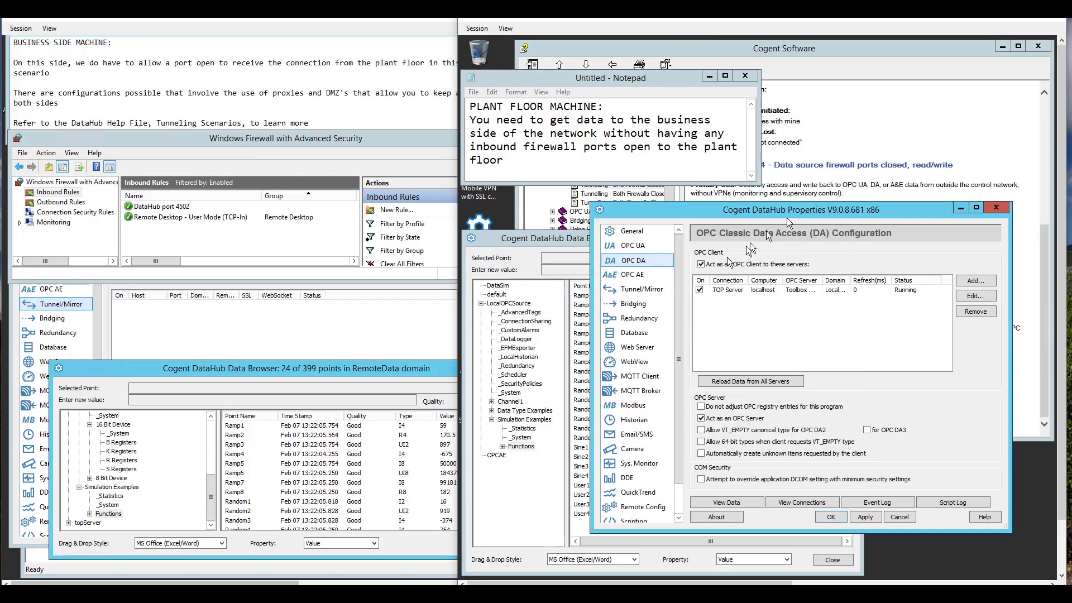
Set the plant floor tunnel master connection's data flow direction to Write-only, accepting read-only propagation, and save the connection
left_click(649, 294)
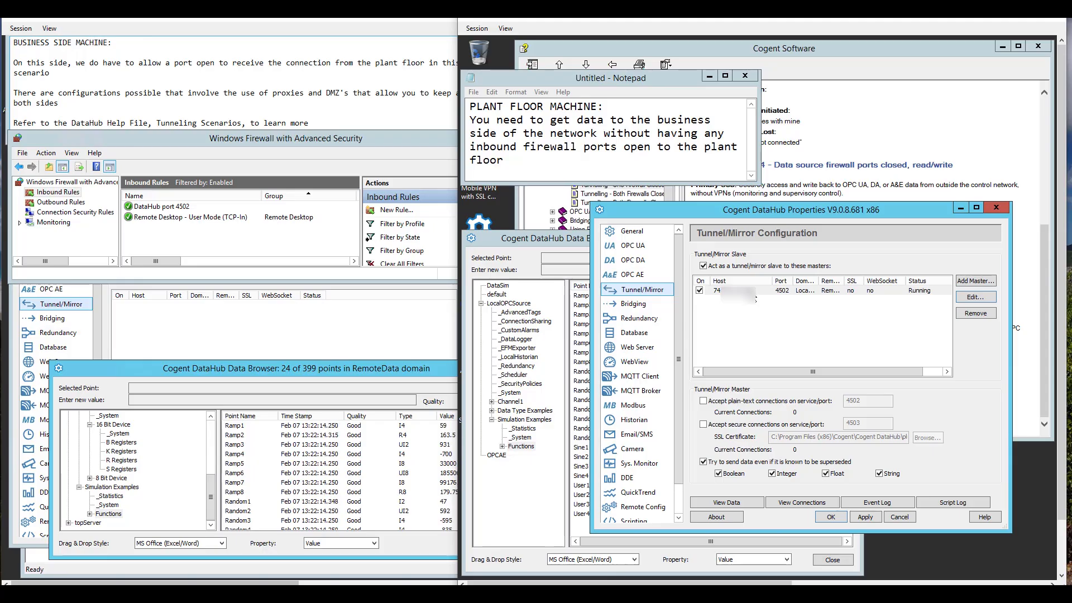
left_click(975, 297)
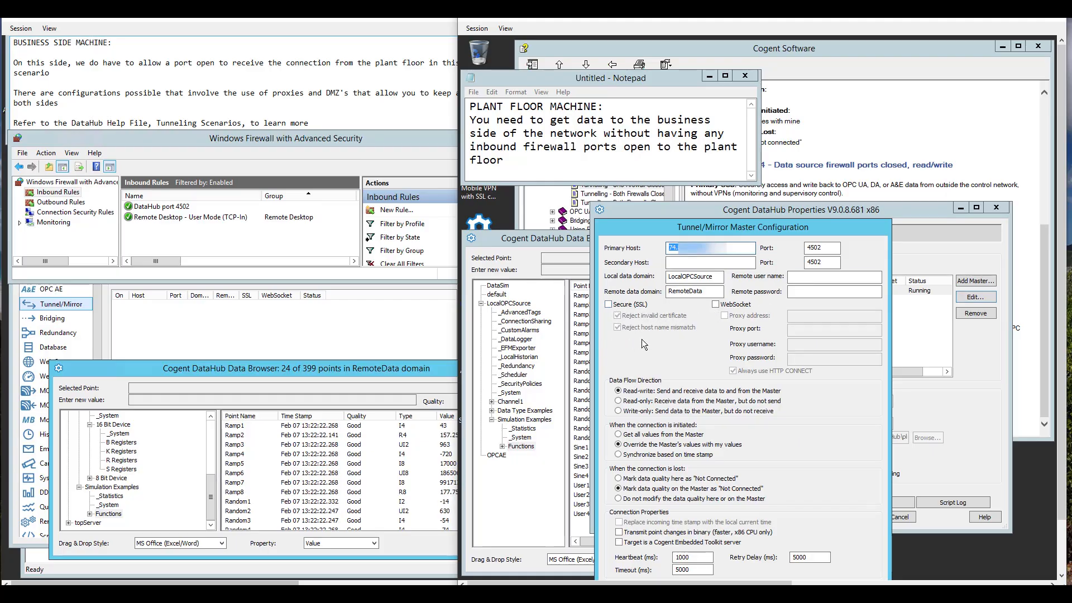
left_click(619, 411)
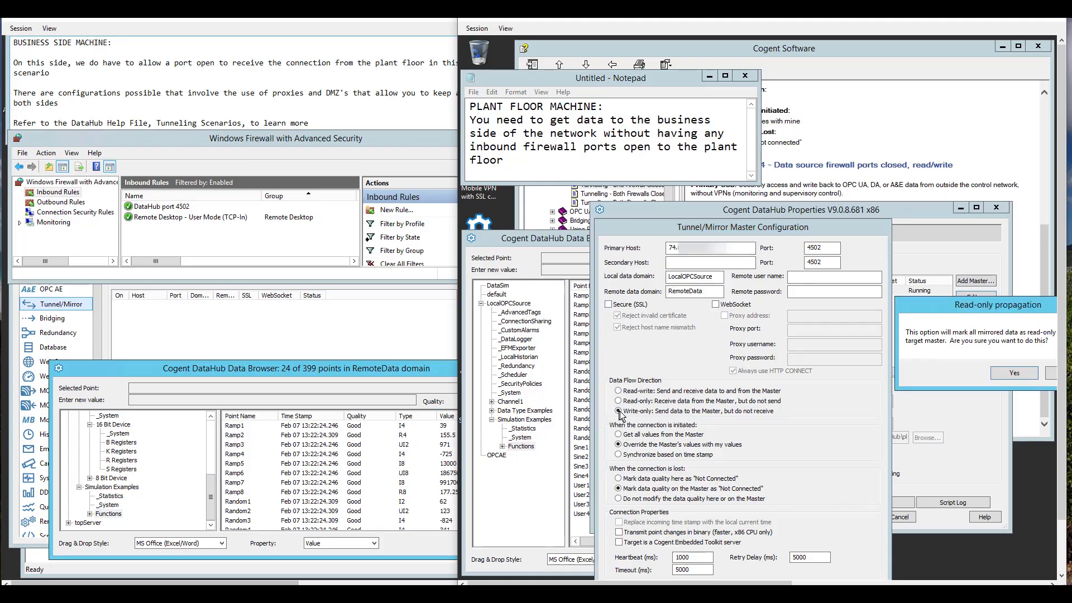
left_click(1030, 380)
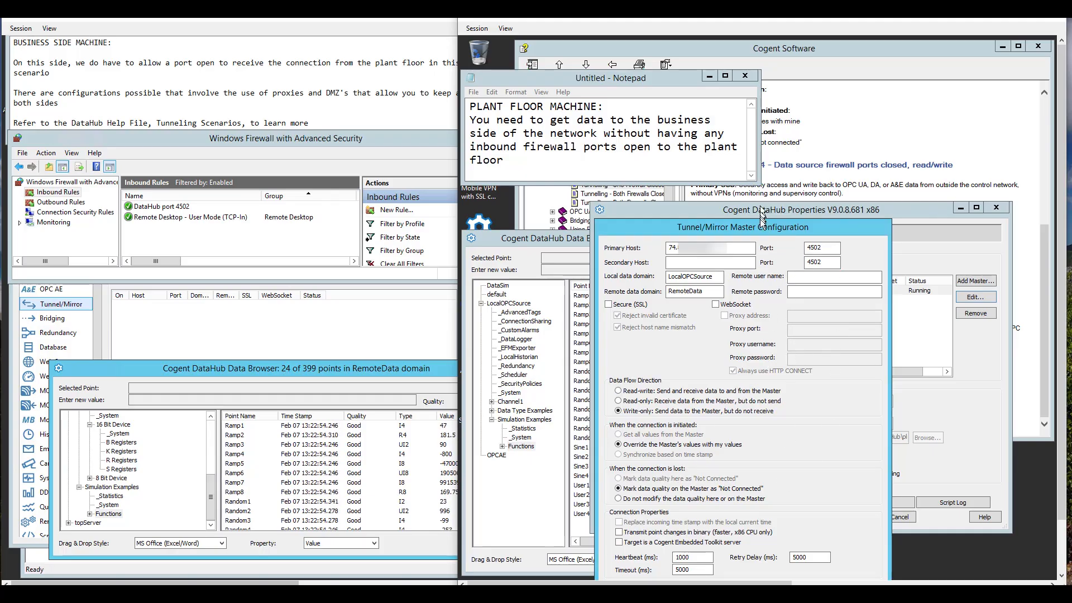
left_click(819, 483)
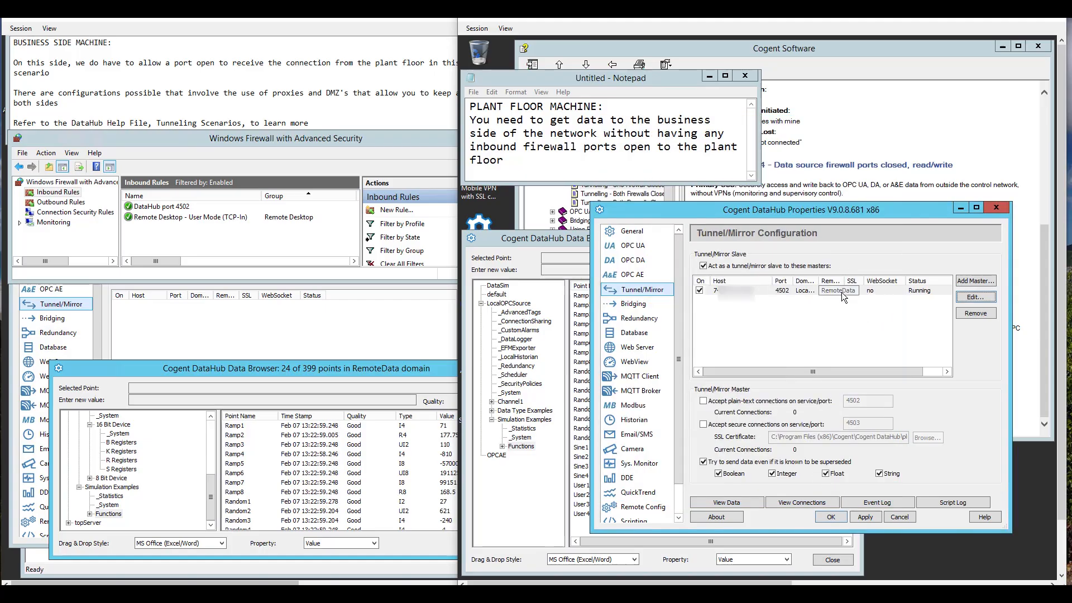
Review the RemoteData domain on the business side machine, and reopen the plant floor machine's tunnel master connection settings
left_click(226, 28)
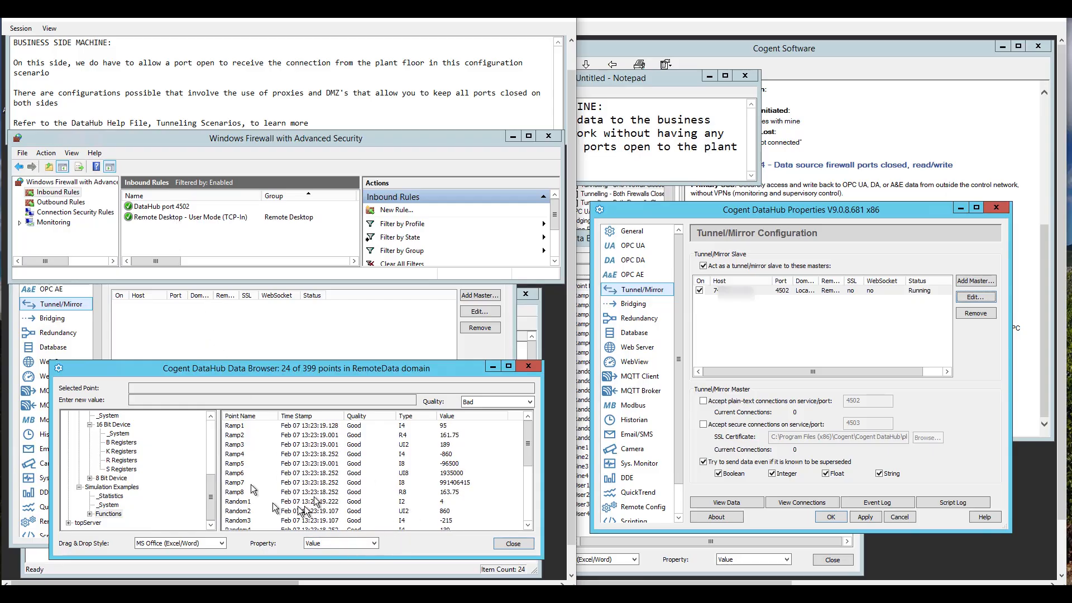
left_click_drag(211, 499, 211, 445)
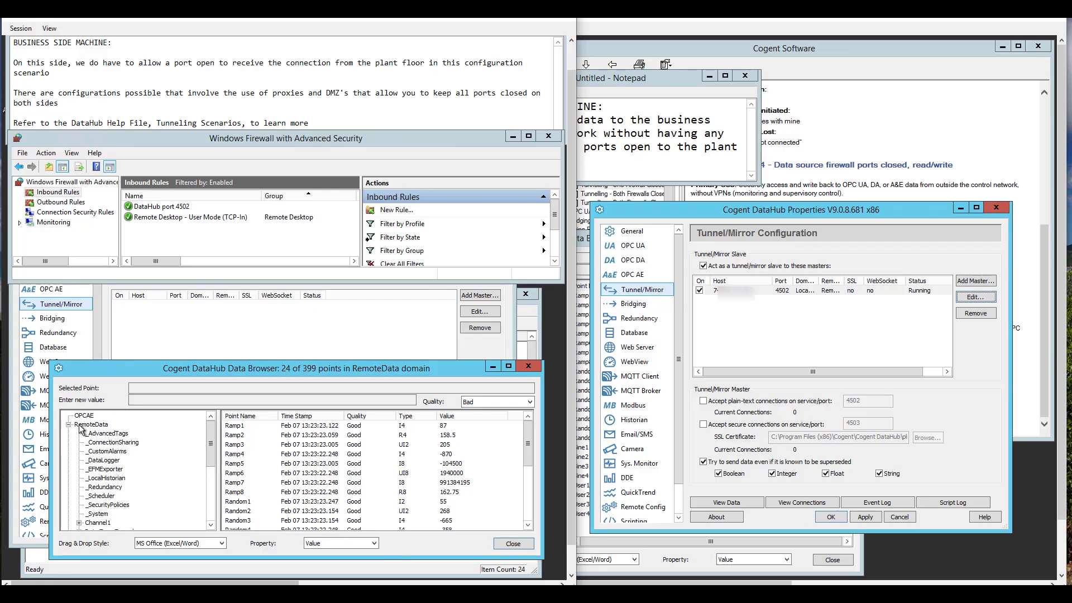
left_click(971, 298)
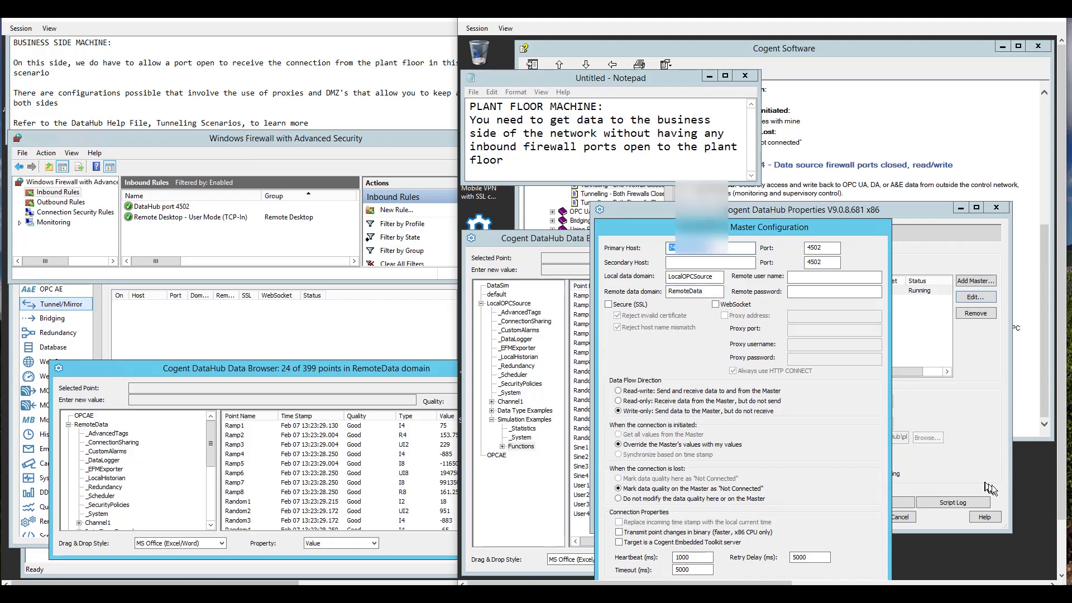
Close the plant floor tunnel connection settings, and check the business side's tunnel master configuration and its live RemoteData points
scroll(1054, 489, "down", 2)
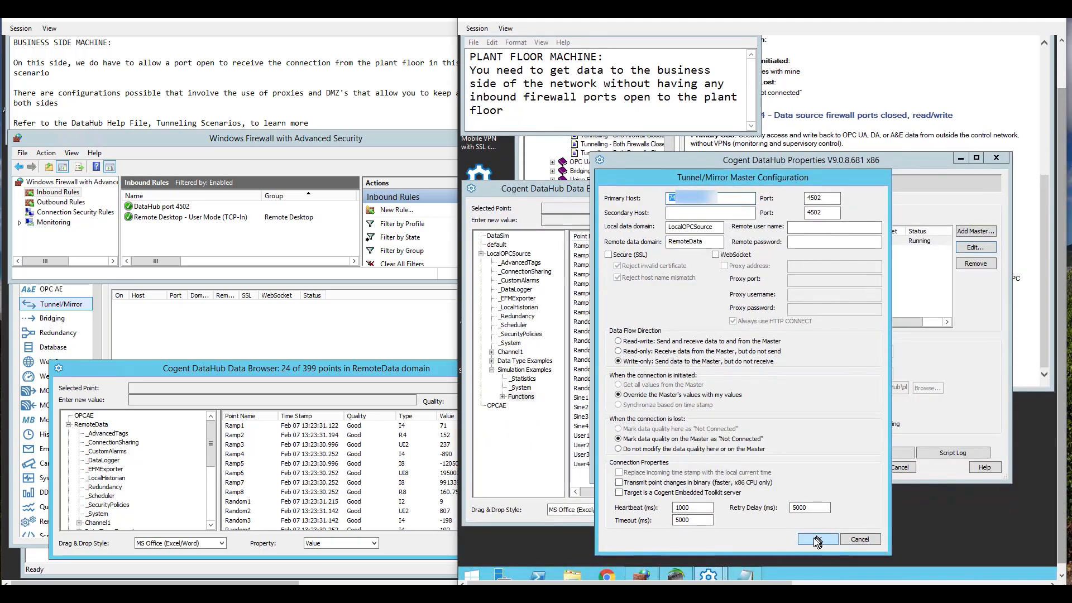
left_click(811, 539)
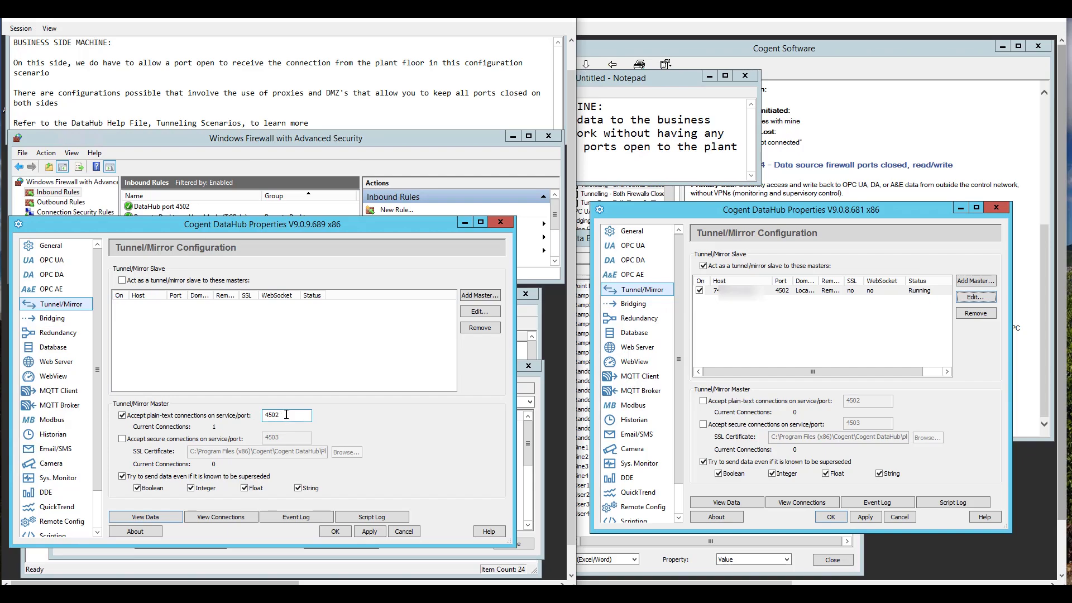
left_click(146, 517)
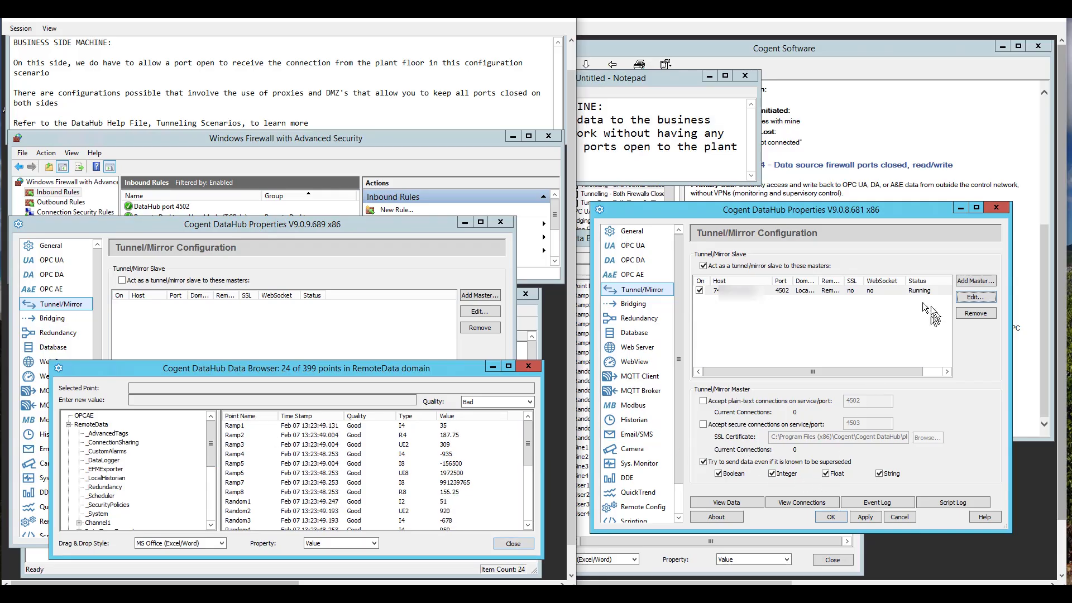
Reopen the plant floor tunnel connection's settings for its data flow options, and compare Tunnel Scenarios 3 and 4 in the help file
left_click(772, 291)
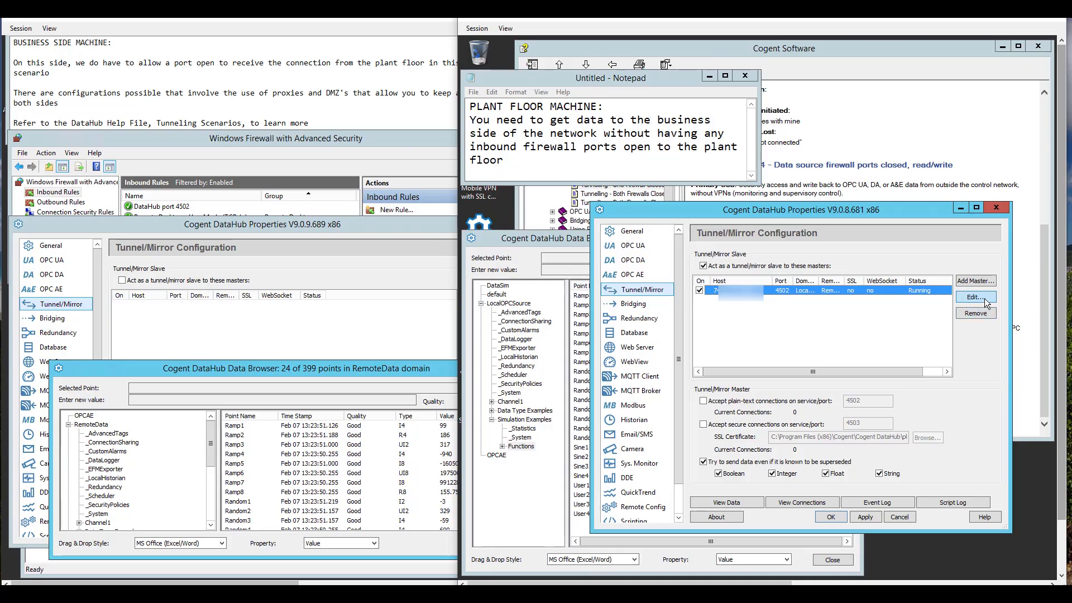
left_click(975, 297)
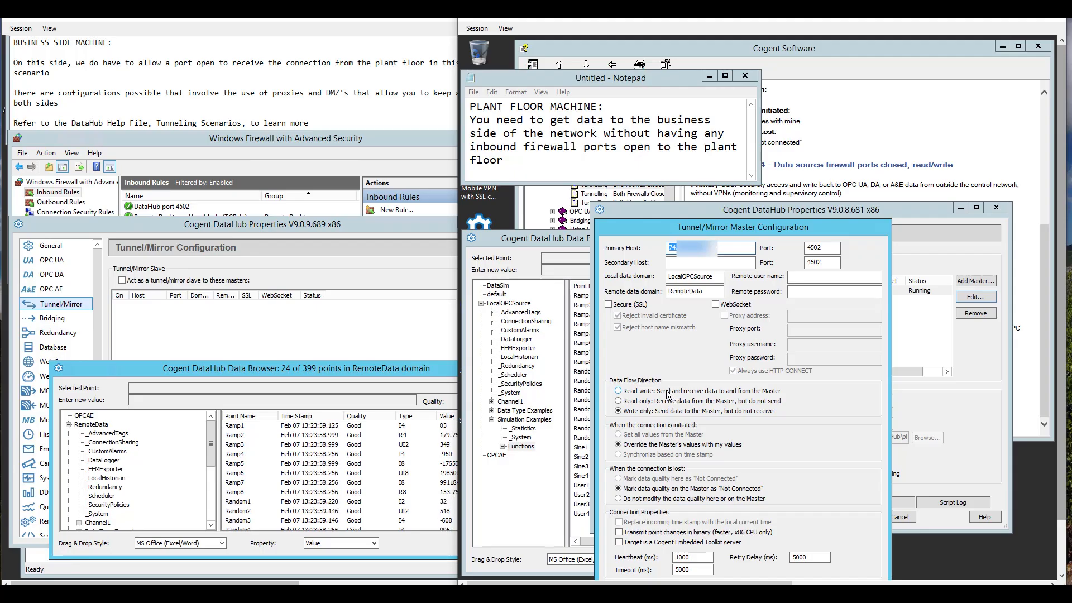
left_click(851, 139)
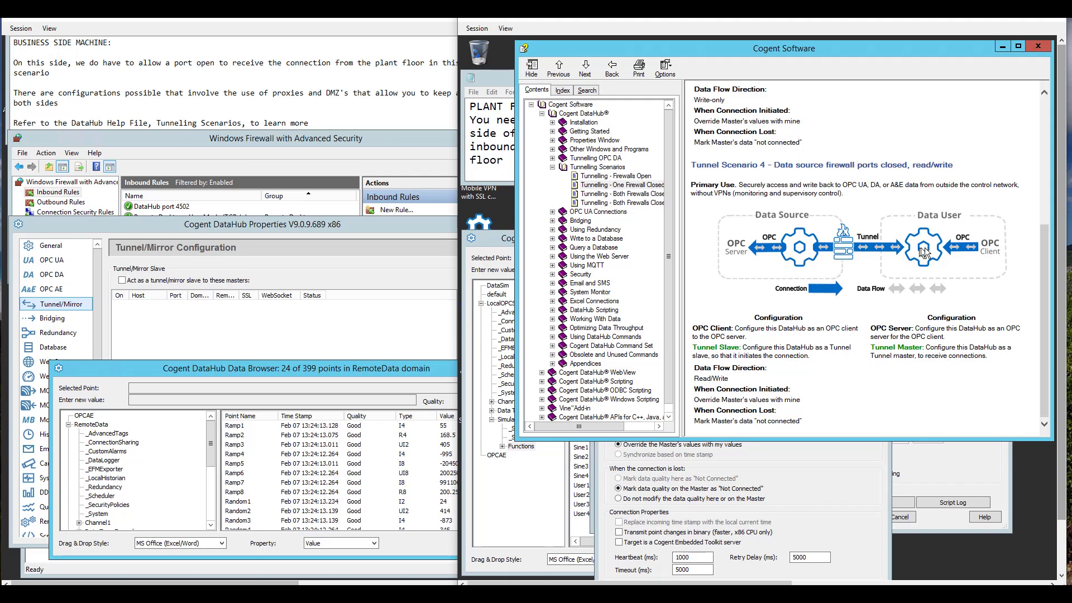
scroll(943, 202, "up", 4)
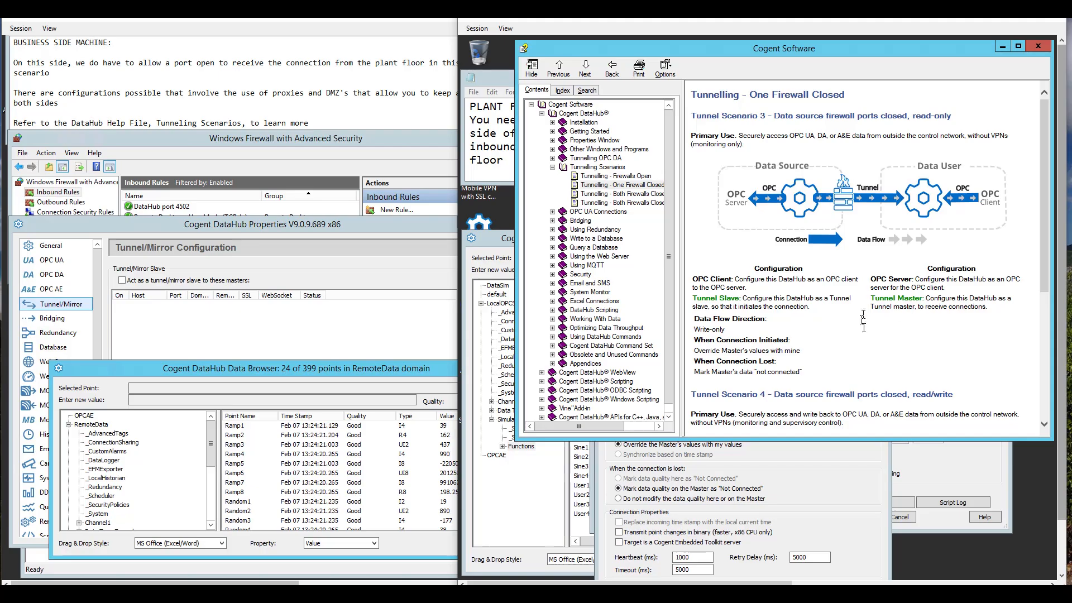
left_click_drag(1045, 241, 1053, 372)
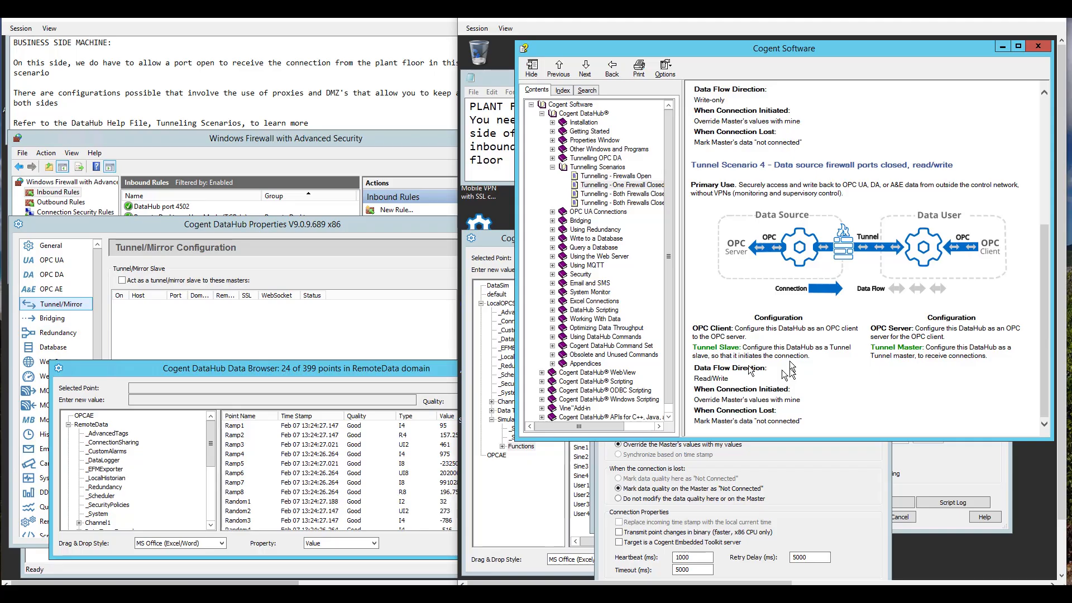
Open the help topic on tunnelling with both firewalls closed using a DMZ, and review Tunnel Scenarios 5 and 6
left_click(643, 197)
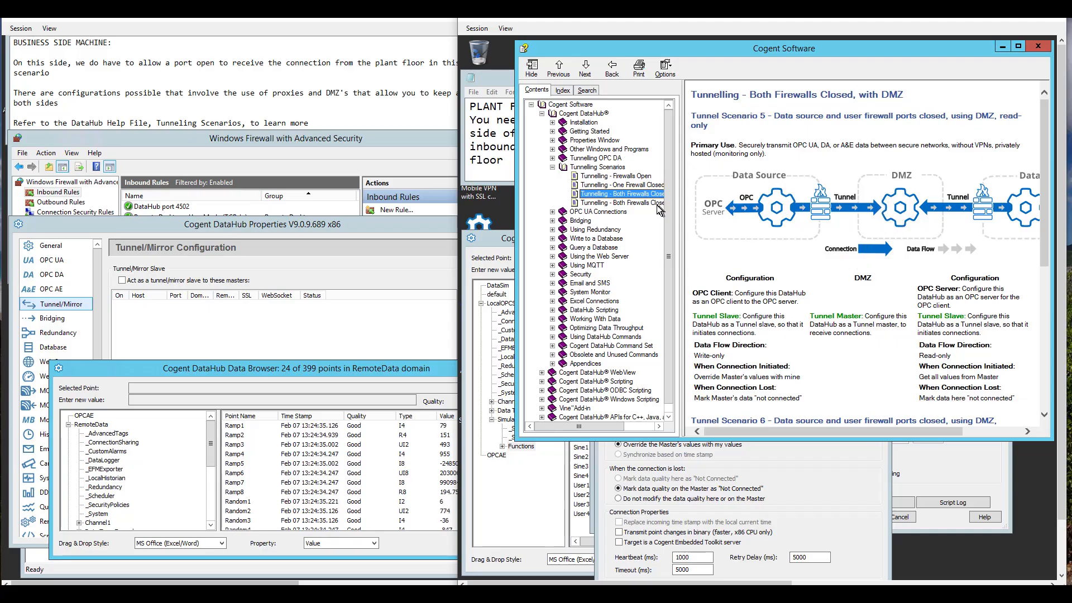
left_click(1047, 226)
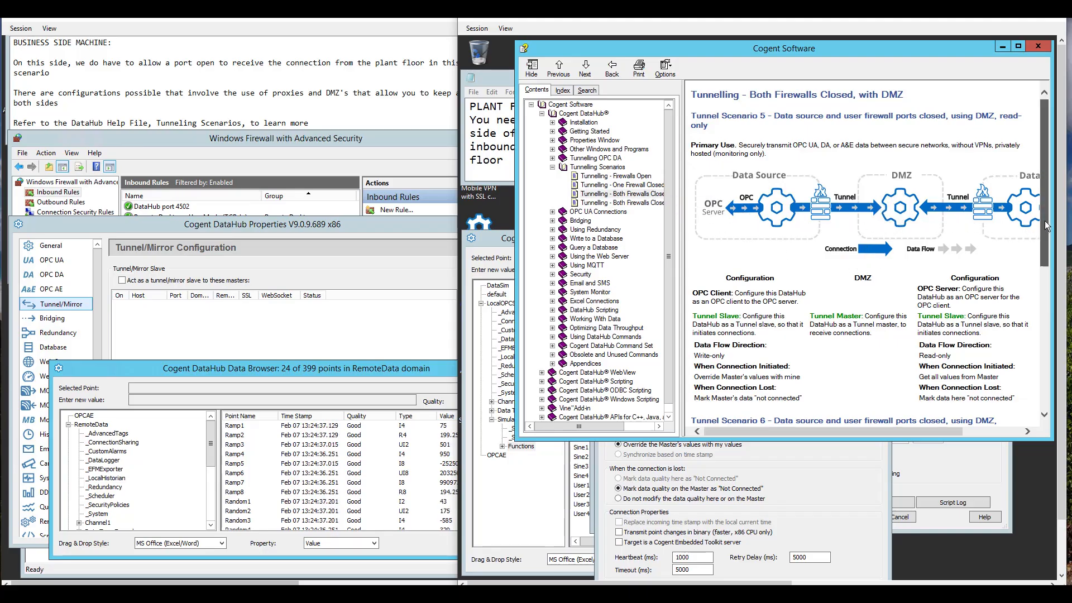
left_click_drag(1052, 215, 1056, 398)
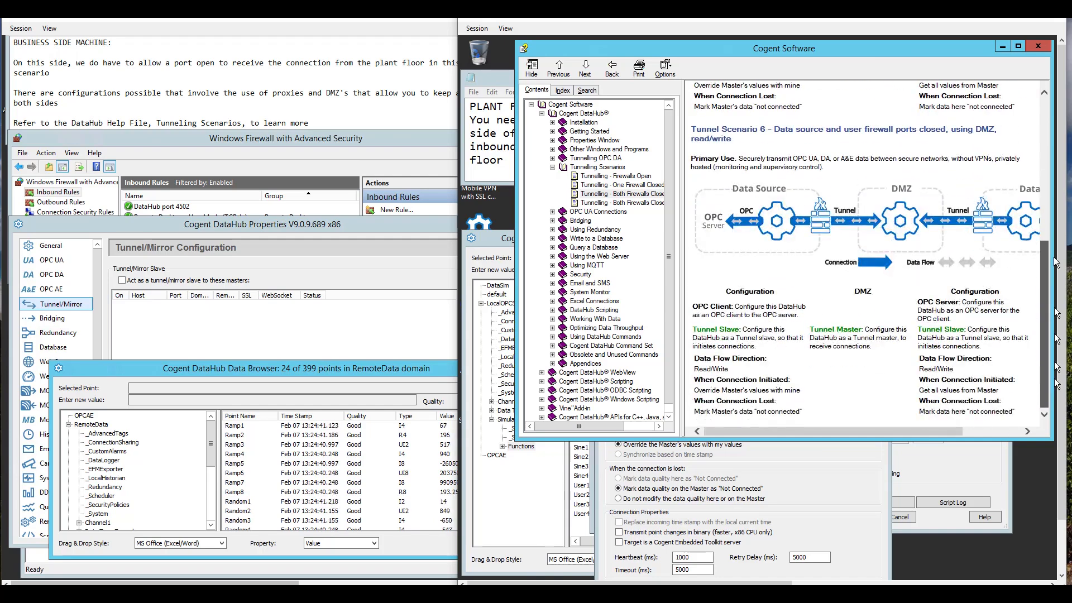
left_click(1050, 198)
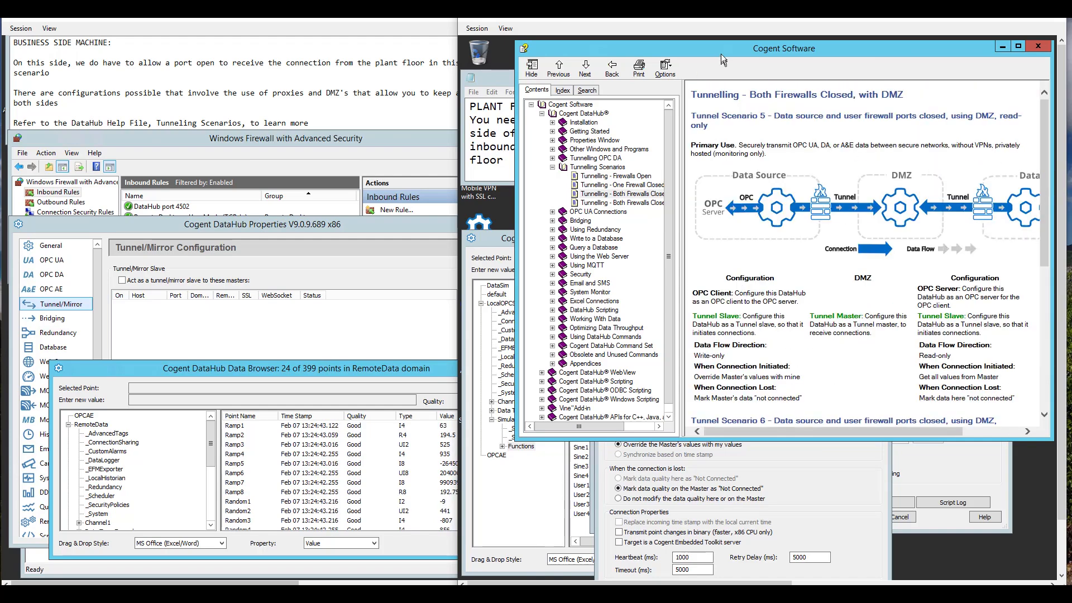
left_click_drag(720, 52, 713, 53)
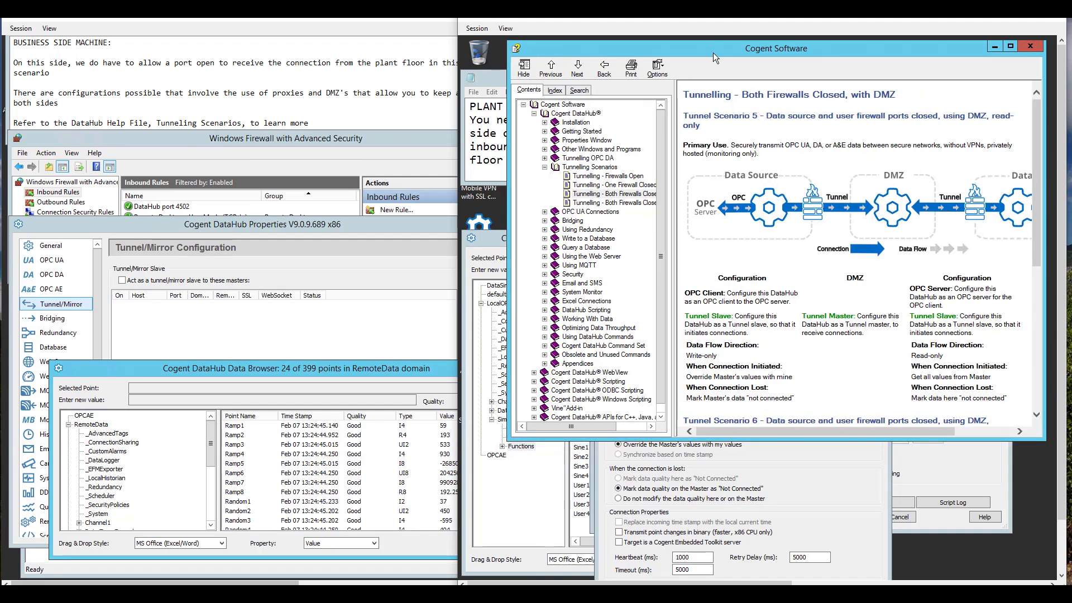